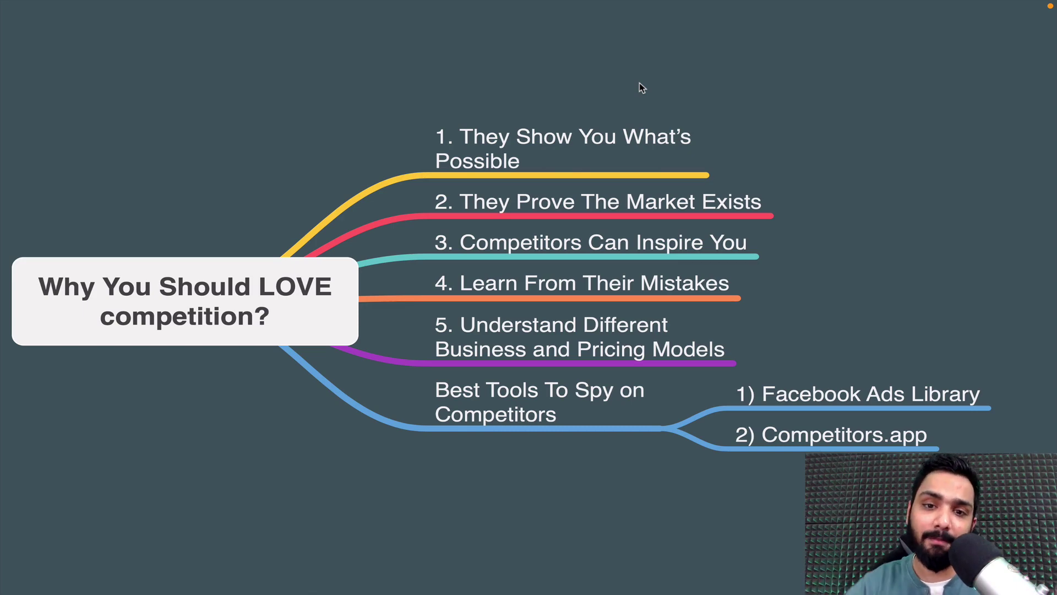
In the mind map, go through the reasons: what's possible, market exists, inspiration, and business and pricing models.
left_click(631, 144)
left_click(647, 205)
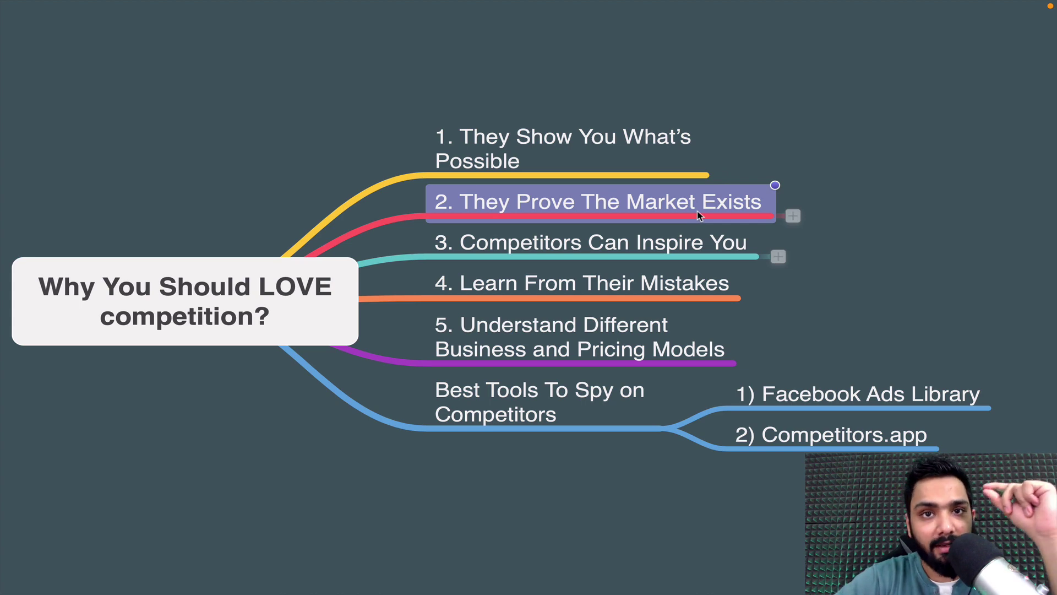
left_click(686, 247)
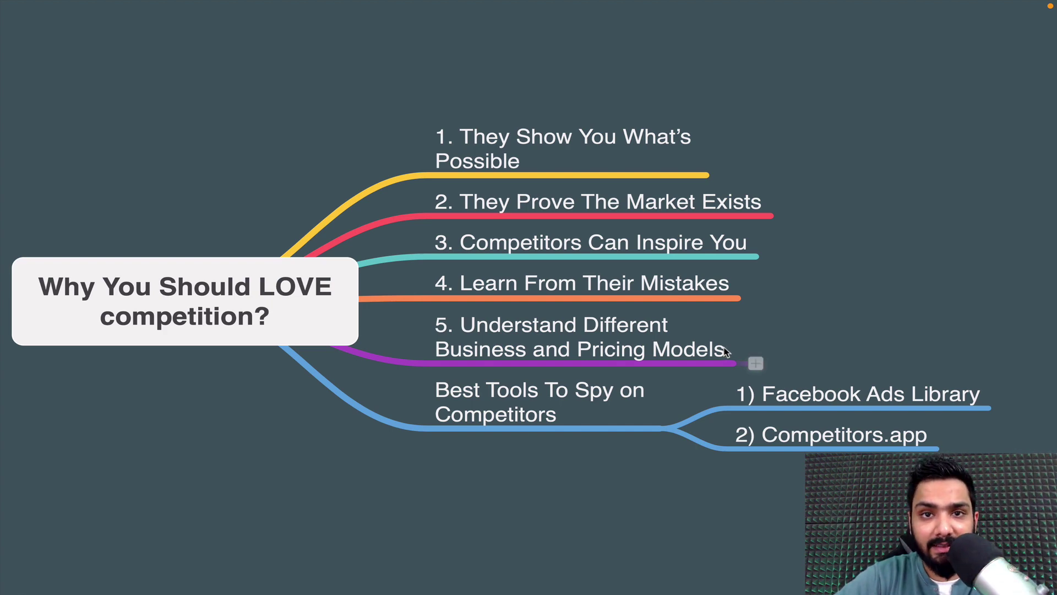
left_click(676, 361)
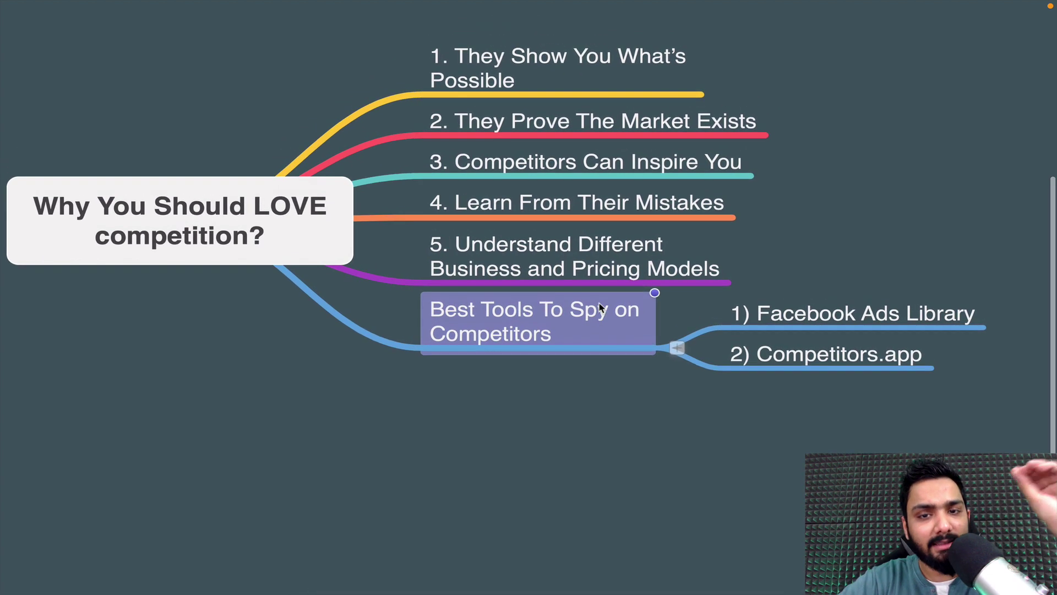
Select the Facebook Ads Library and Competitors.app tool nodes in the tools branch.
left_click(597, 406)
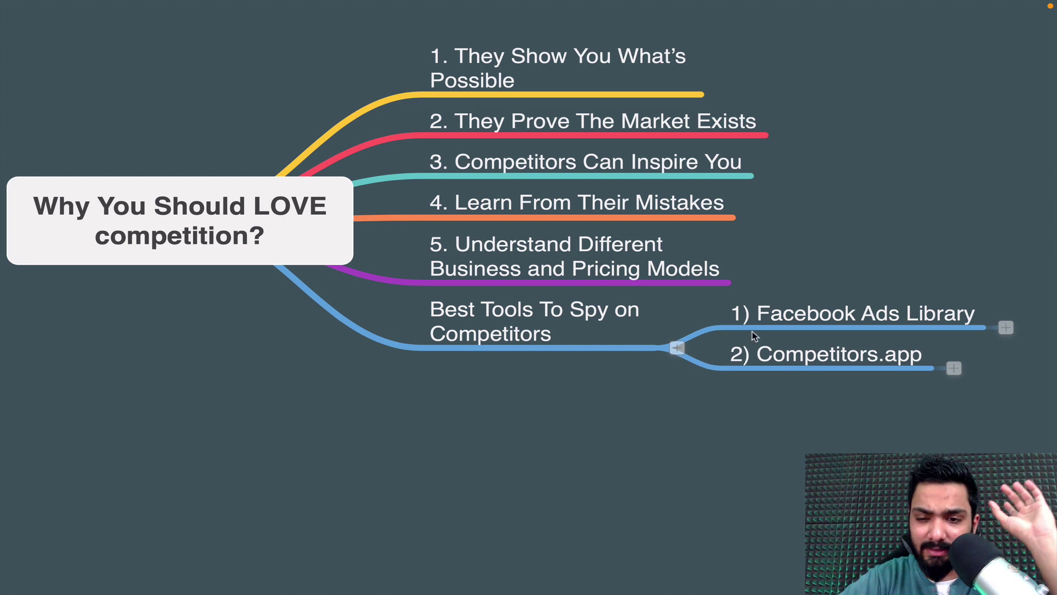
left_click(803, 322)
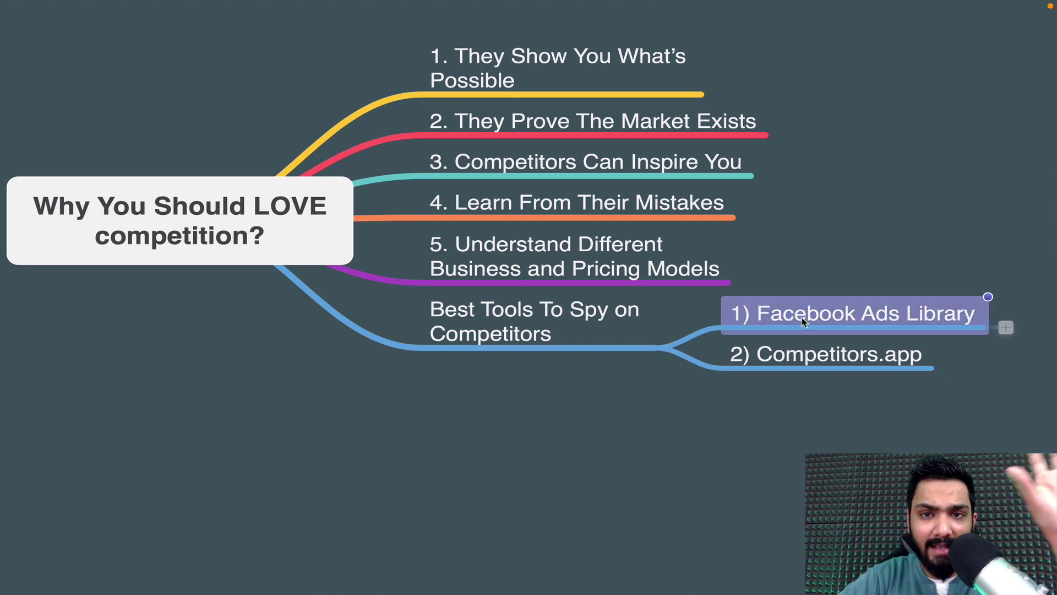
left_click(812, 357)
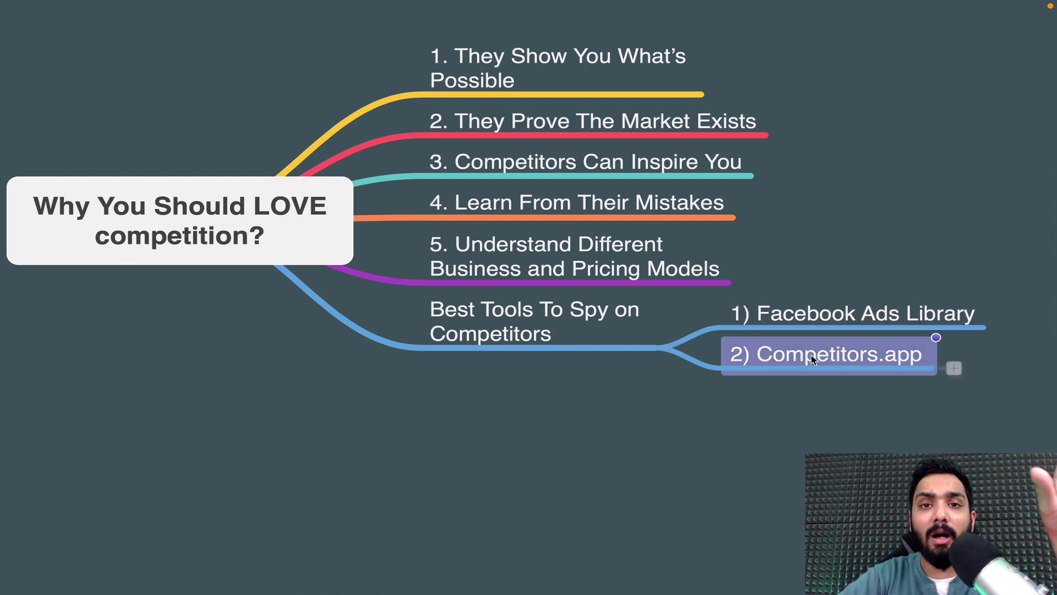
left_click(808, 324)
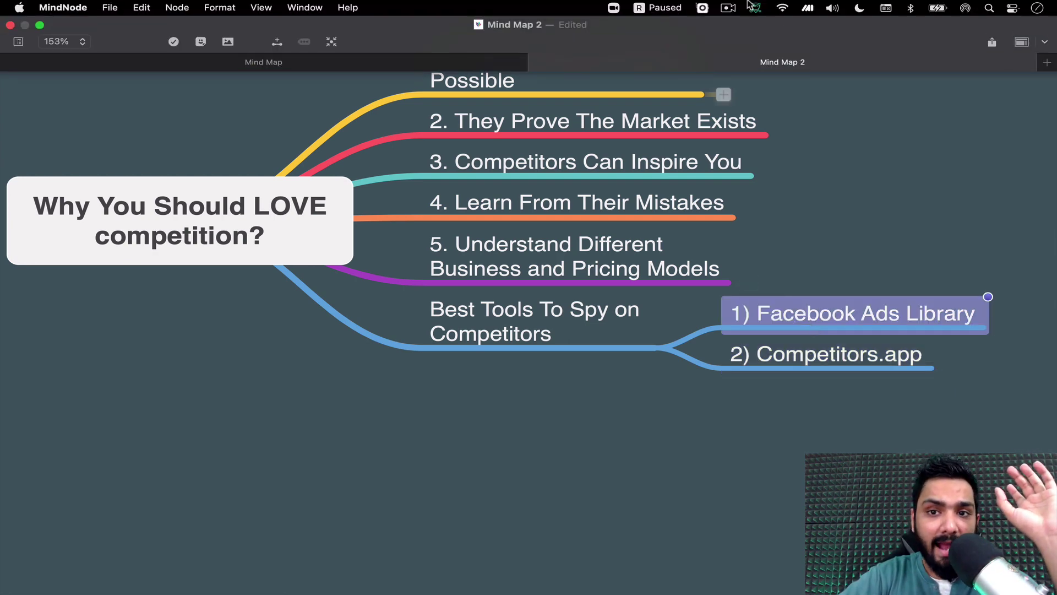
In Chrome, switch from the Google results to the open Facebook Ad Library tab.
left_click(727, 8)
left_click(738, 56)
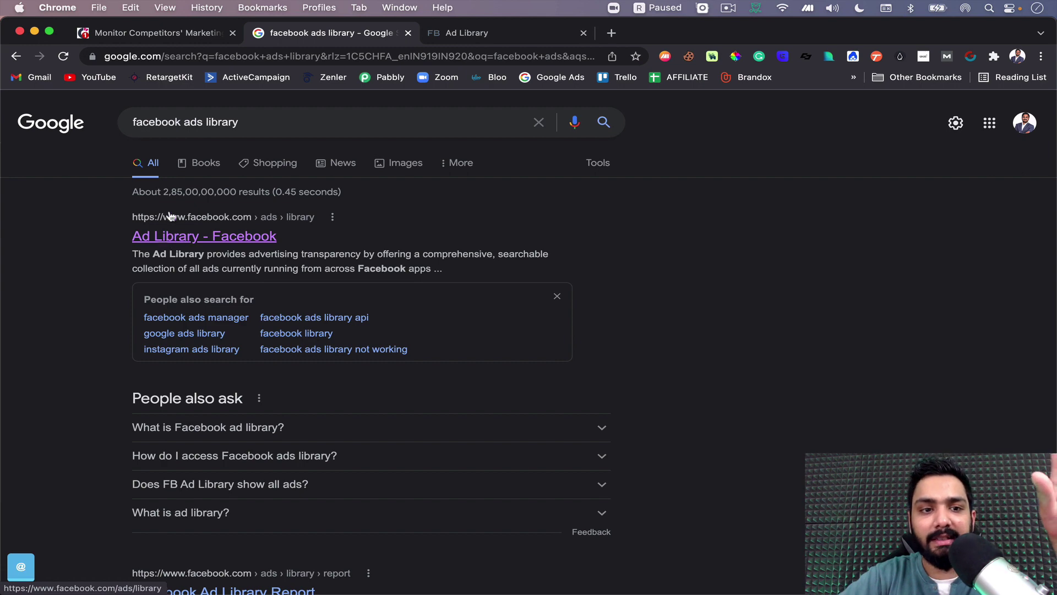
left_click(474, 41)
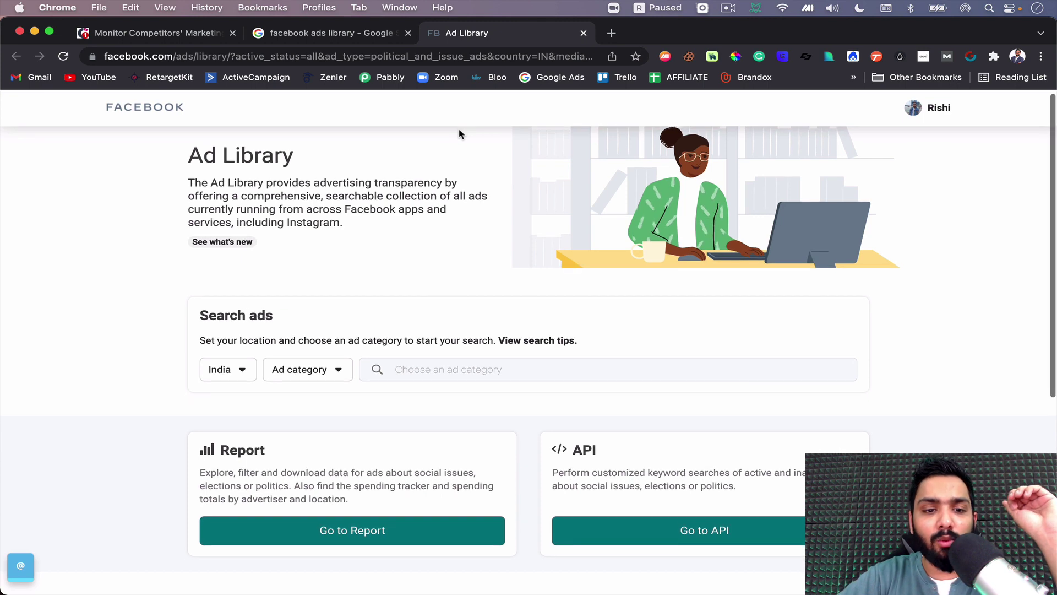
Set the ad search to All countries and All ads, then load the top recent advertiser's ads.
scroll(461, 134, "down", 2)
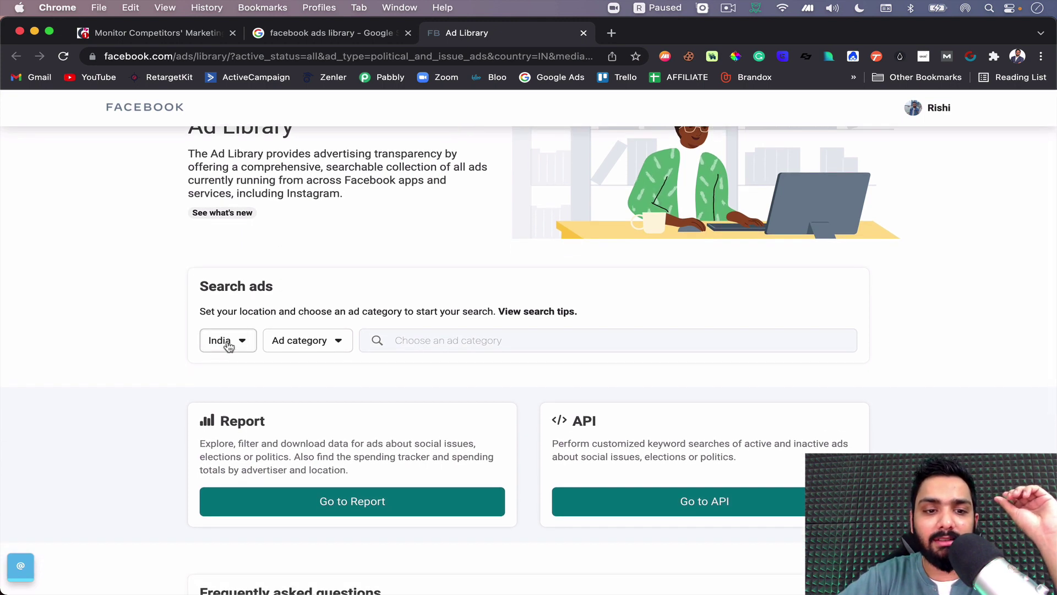
scroll(253, 323, "down", 1)
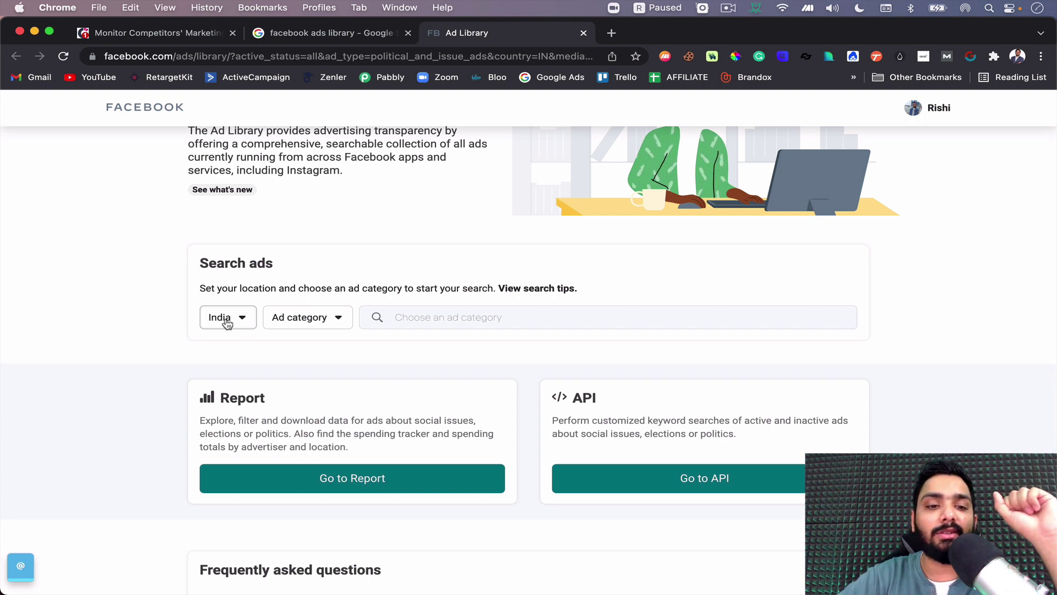
left_click(238, 318)
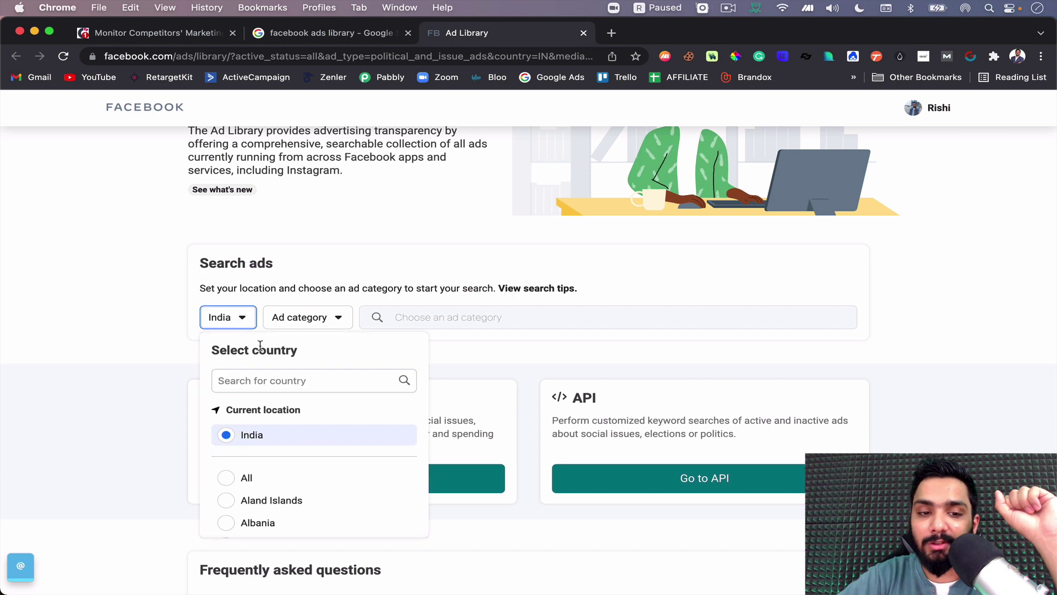
left_click(308, 320)
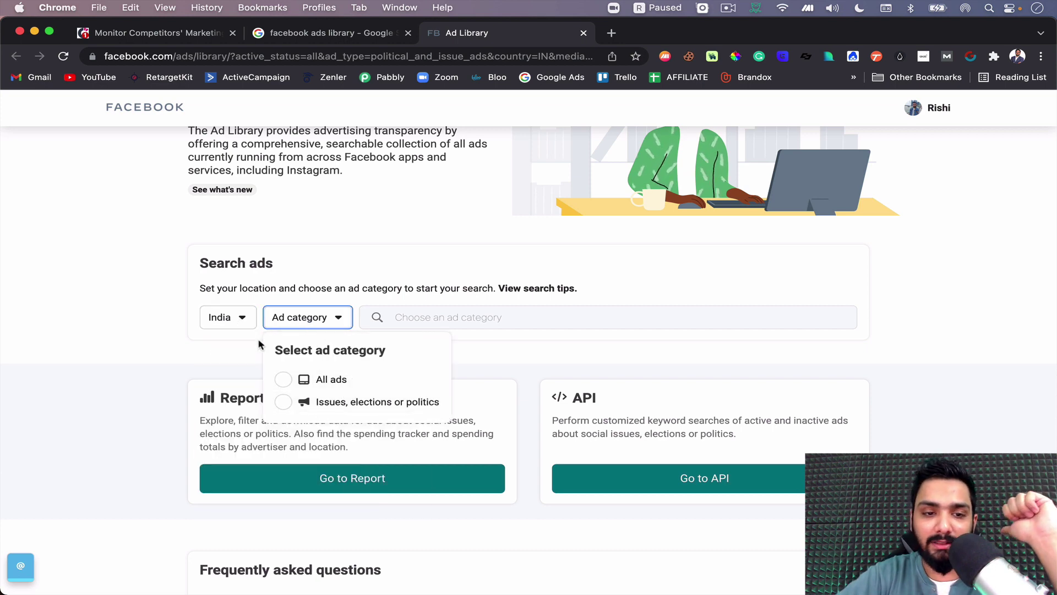
left_click(239, 320)
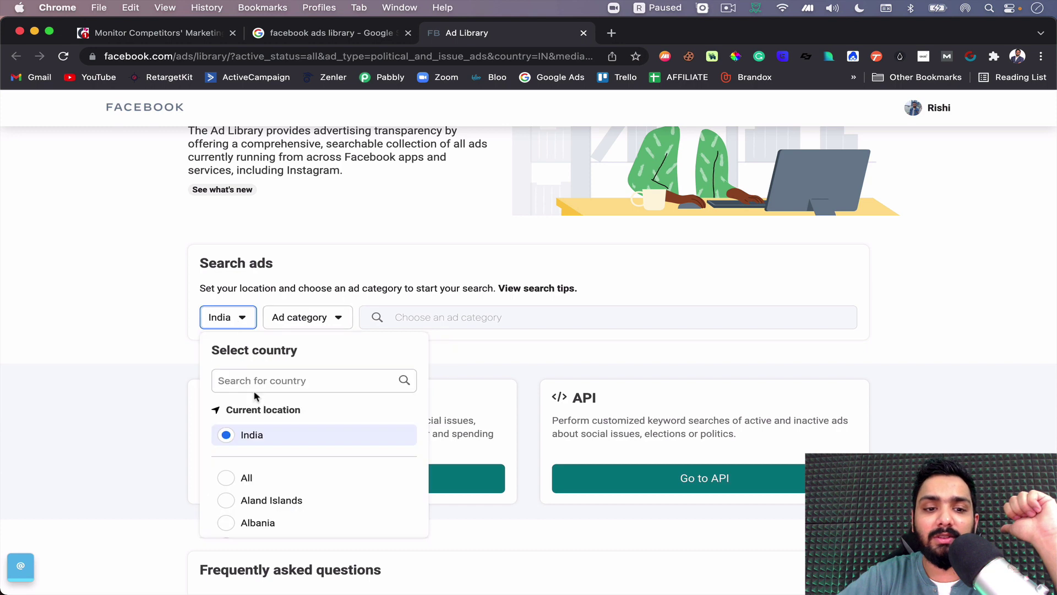
left_click(265, 479)
left_click(294, 330)
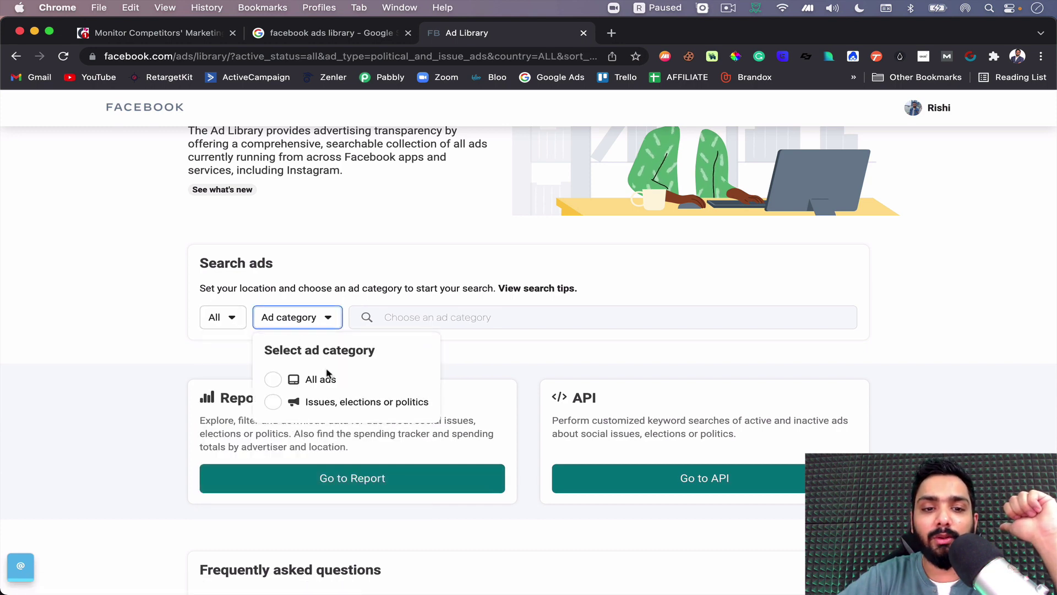
left_click(333, 380)
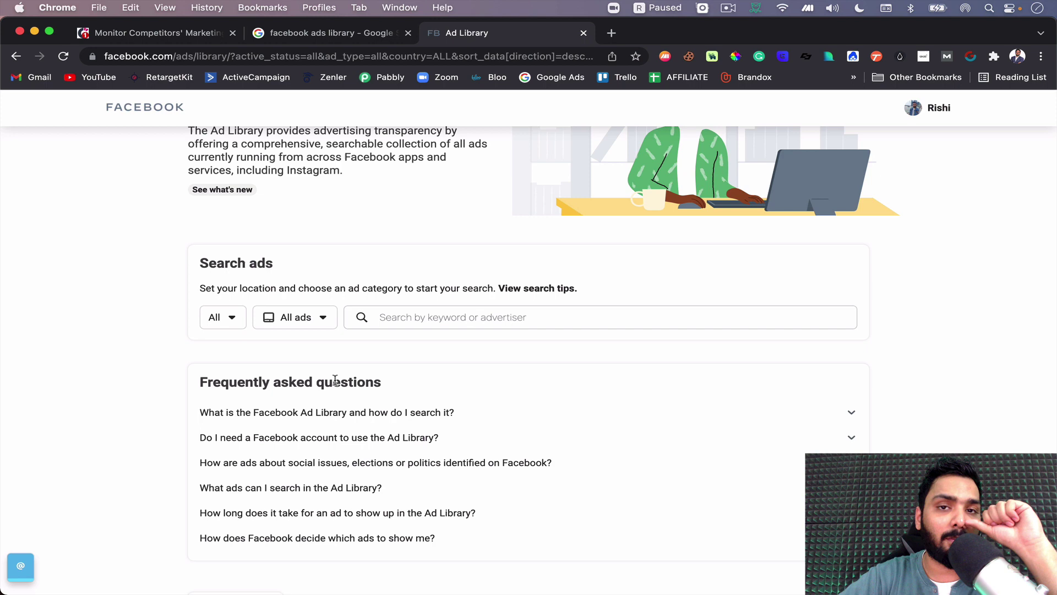
left_click(429, 317)
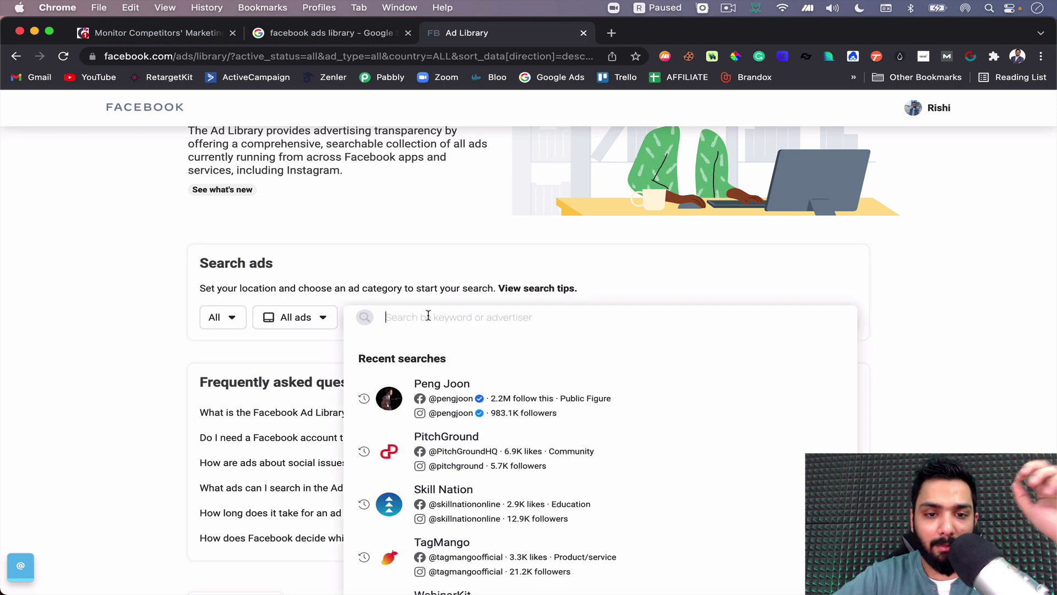
left_click(460, 388)
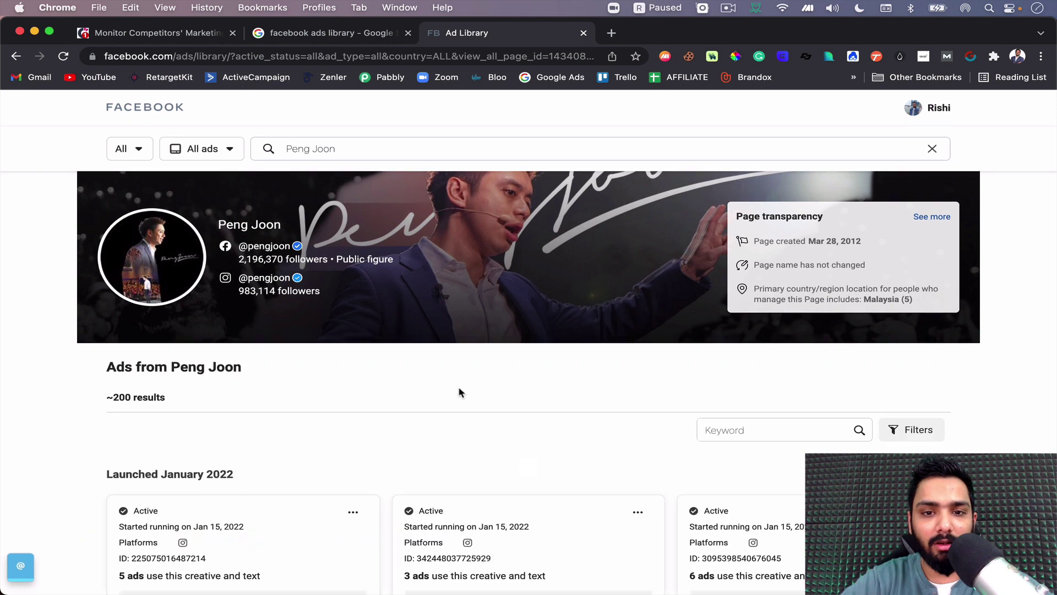
Scroll through the advertiser's ads down to the oldest, an inactive June 2020 ad.
scroll(461, 392, "down", 2)
scroll(461, 392, "down", 6)
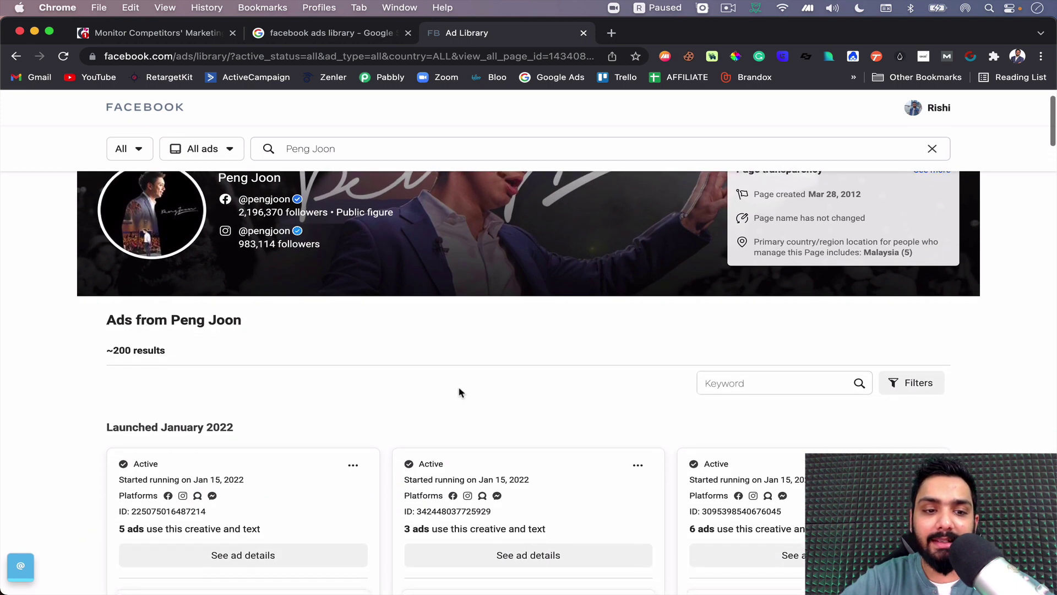
scroll(460, 390, "down", 1)
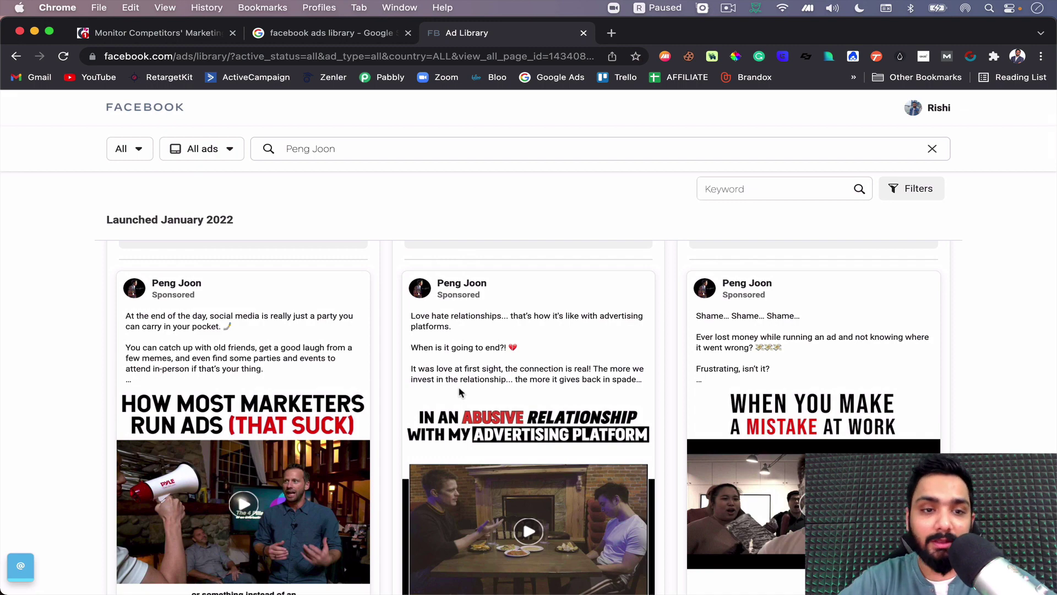
scroll(461, 392, "down", 1)
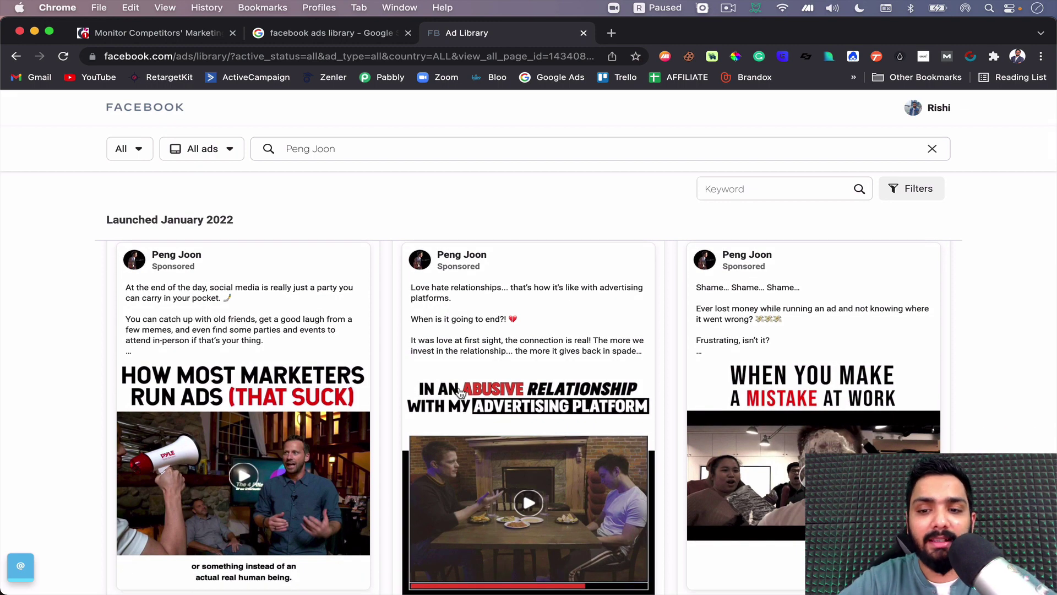
scroll(461, 392, "down", 10)
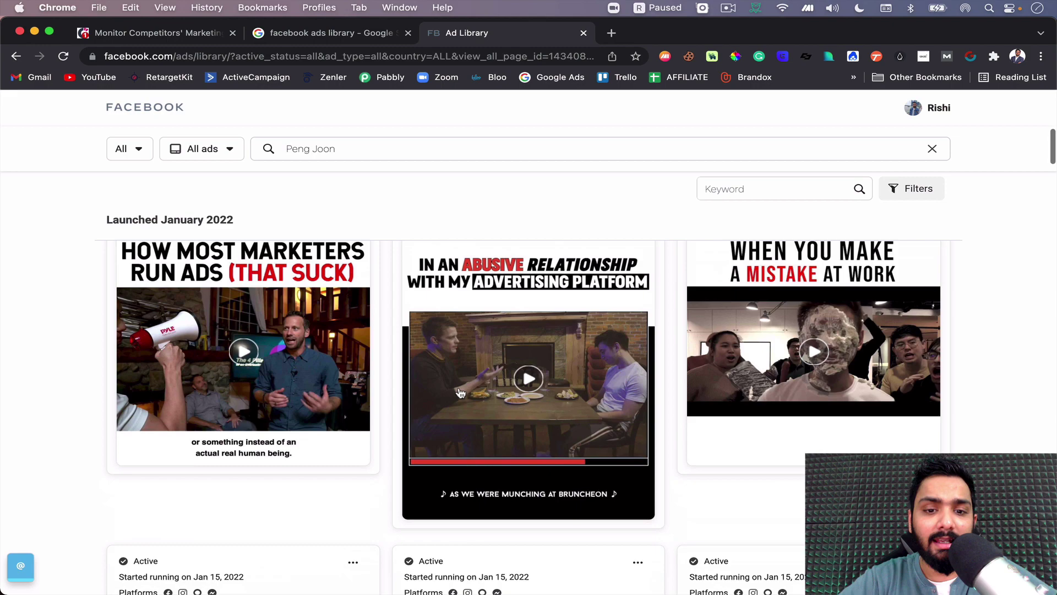
scroll(460, 392, "down", 15)
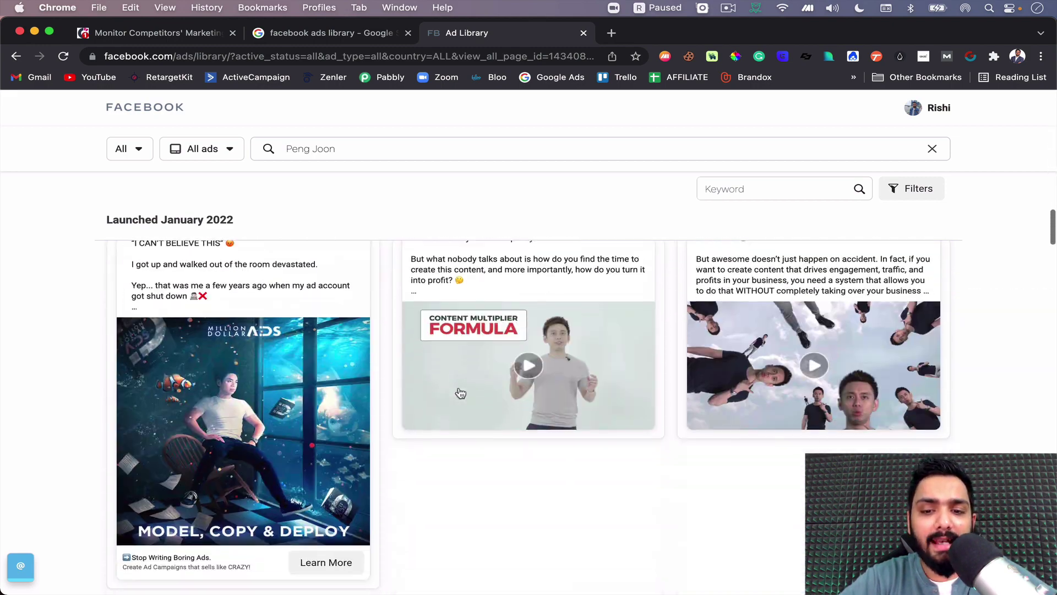
scroll(461, 392, "down", 15)
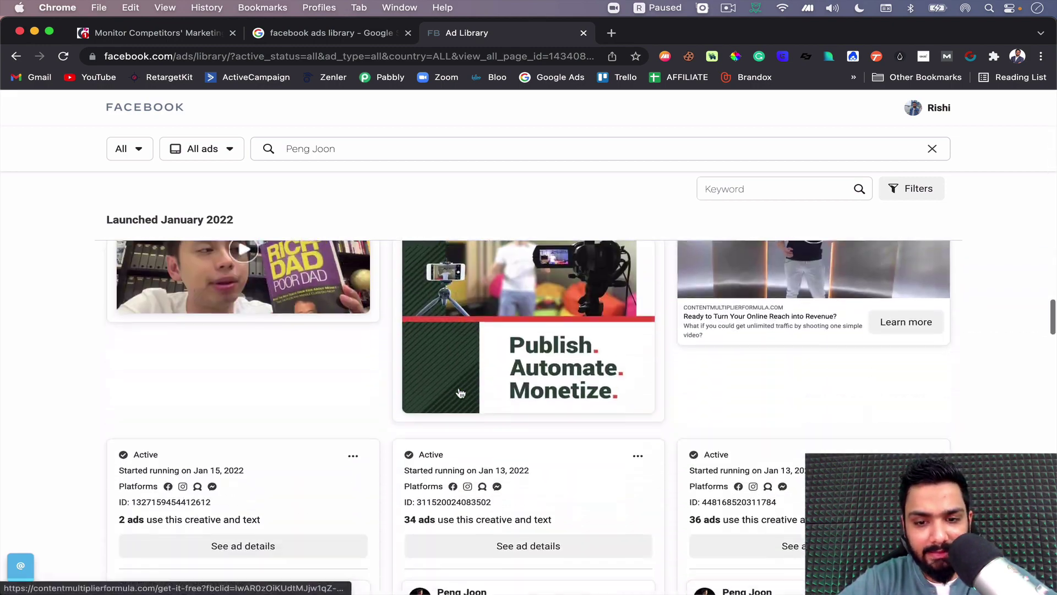
scroll(461, 392, "down", 10)
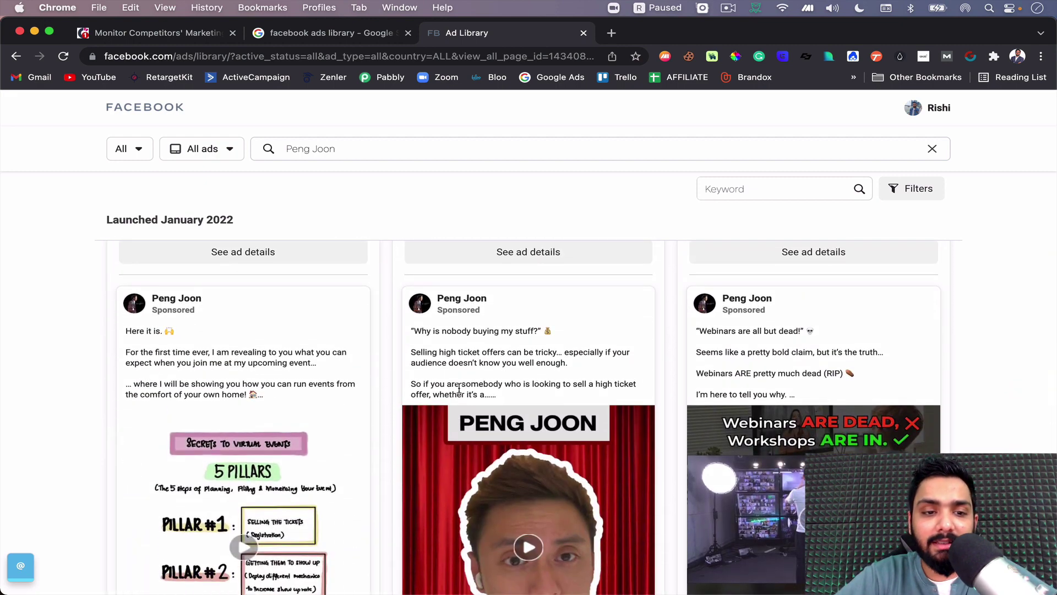
scroll(459, 388, "down", 5)
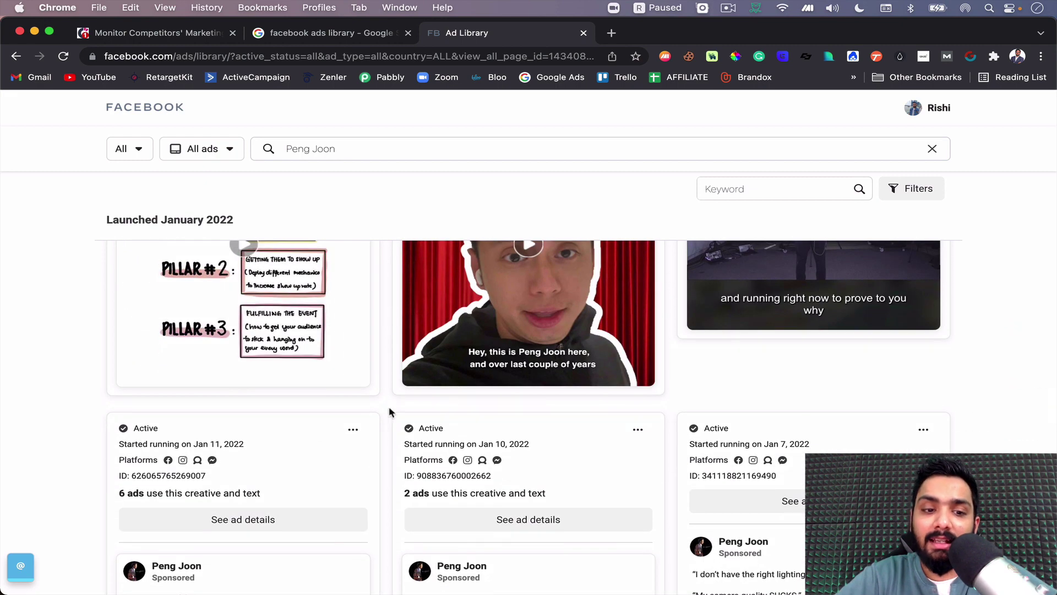
scroll(294, 439, "down", 15)
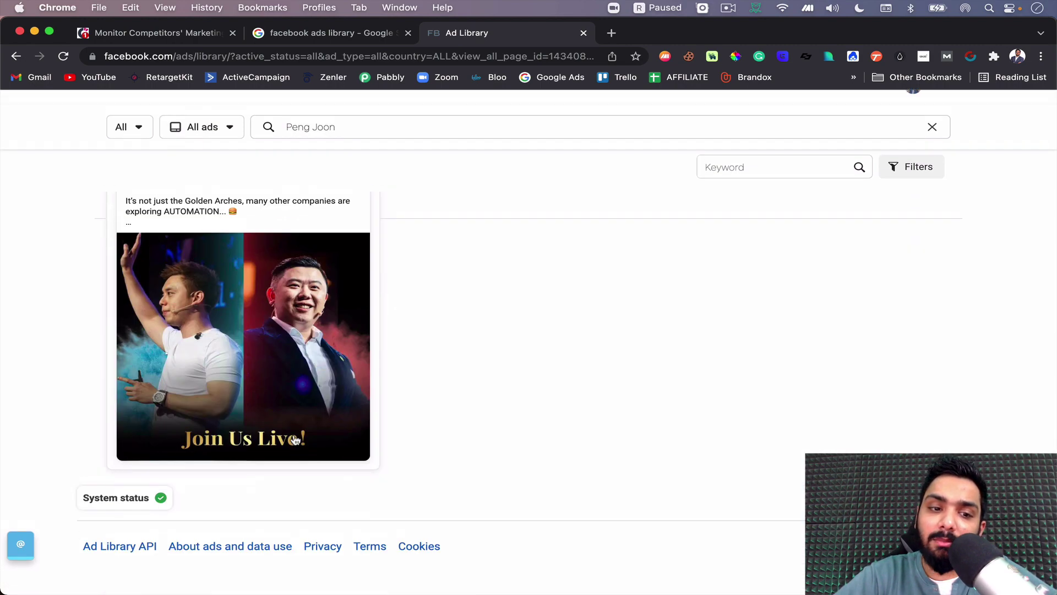
scroll(295, 439, "up", 10)
scroll(295, 439, "down", 2)
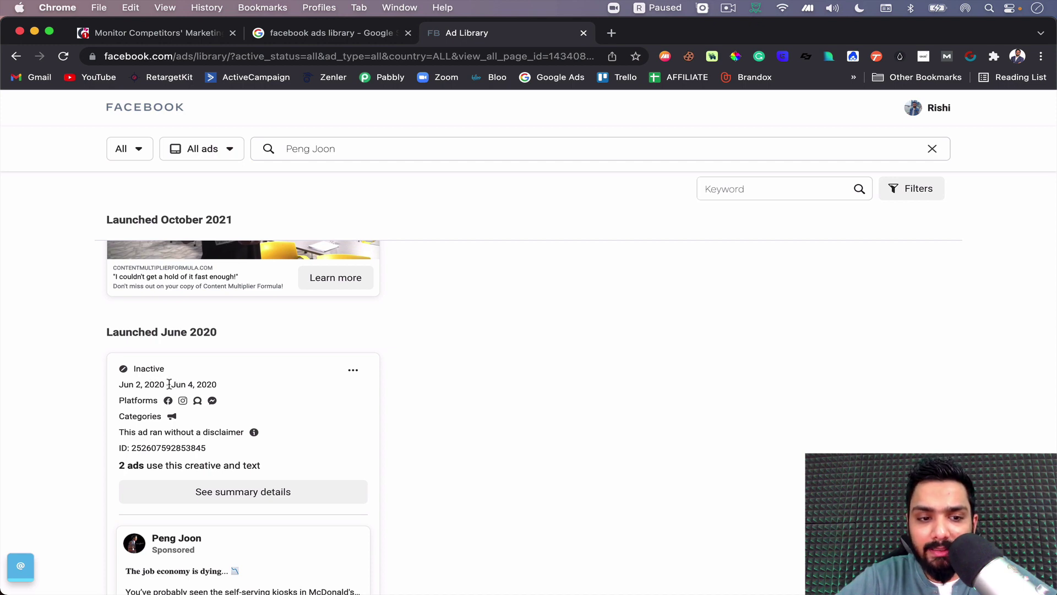
Find the October 2021 ad and highlight its Oct 1, 2021 start date.
scroll(187, 384, "down", 4)
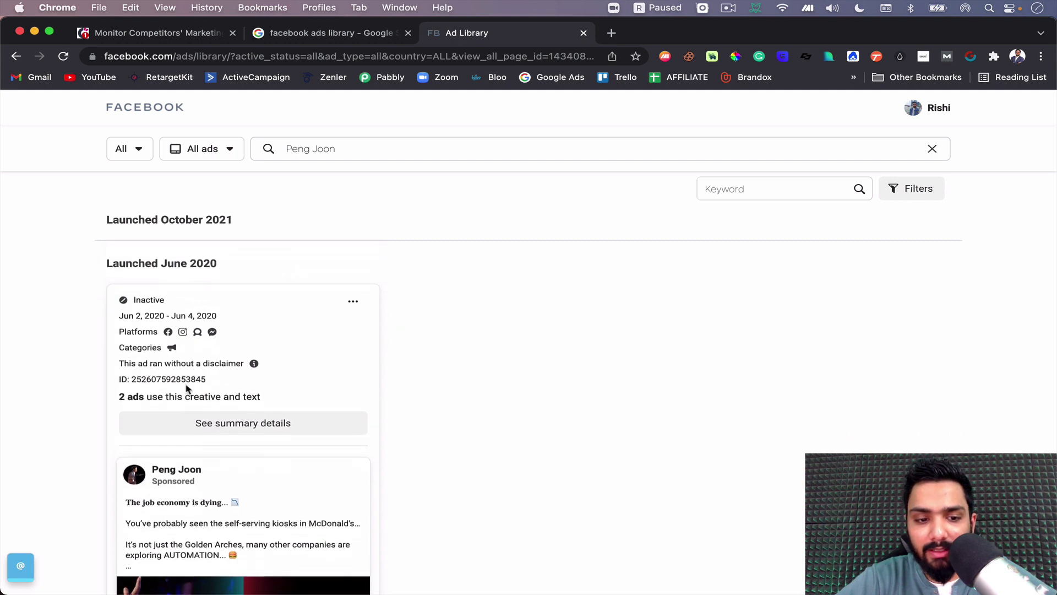
scroll(188, 385, "up", 5)
scroll(200, 433, "up", 5)
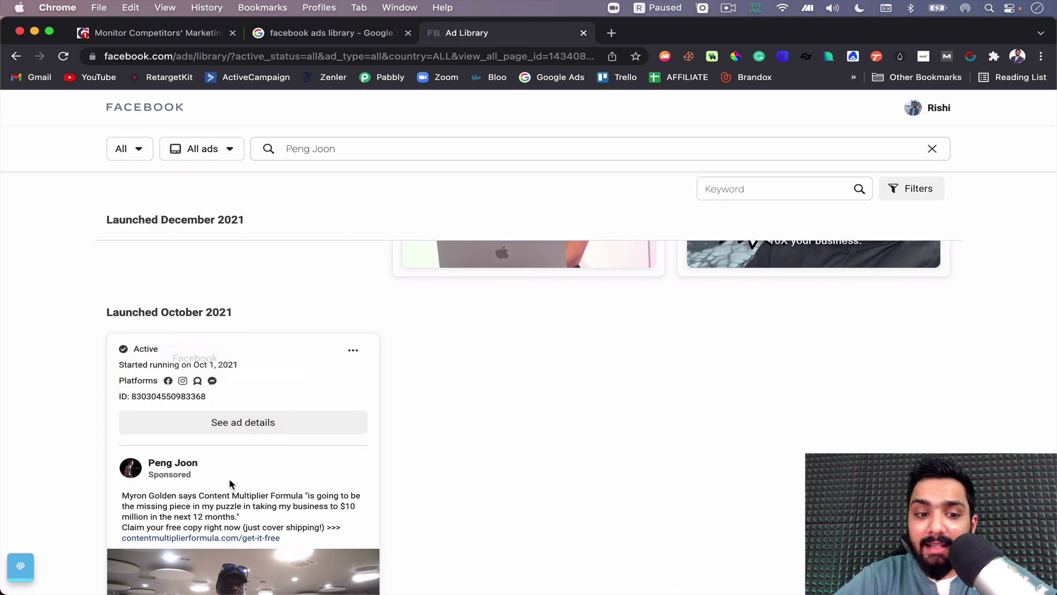
scroll(229, 478, "down", 4)
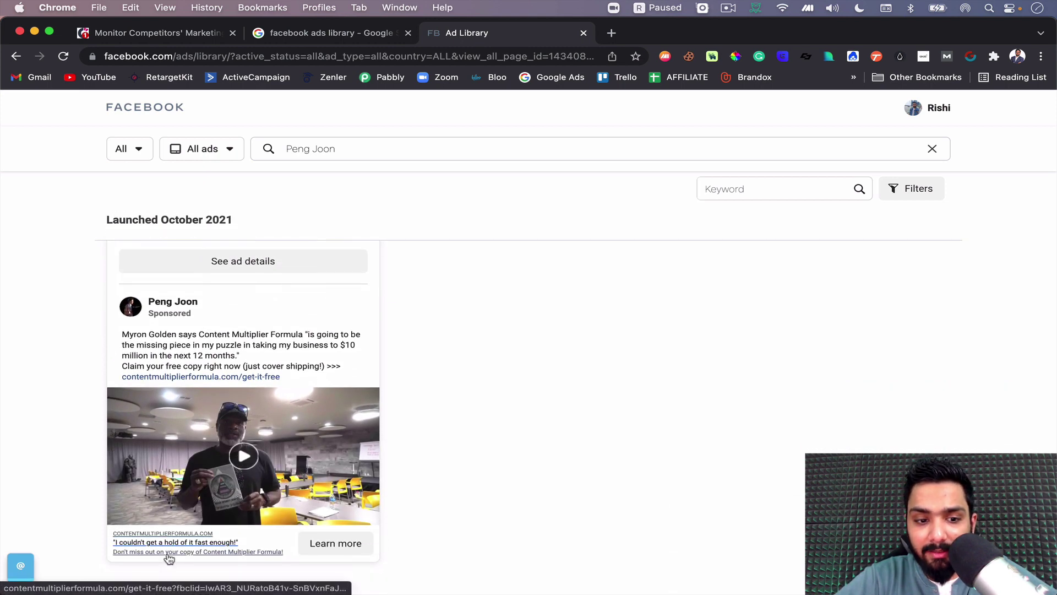
scroll(173, 519, "up", 2)
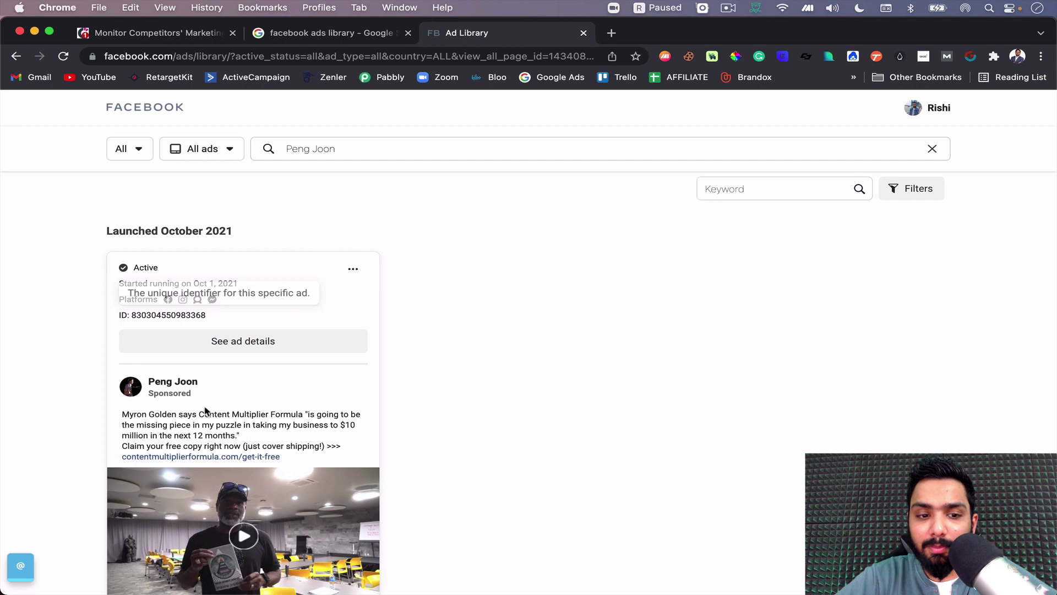
scroll(215, 425, "up", 1)
scroll(166, 432, "up", 5)
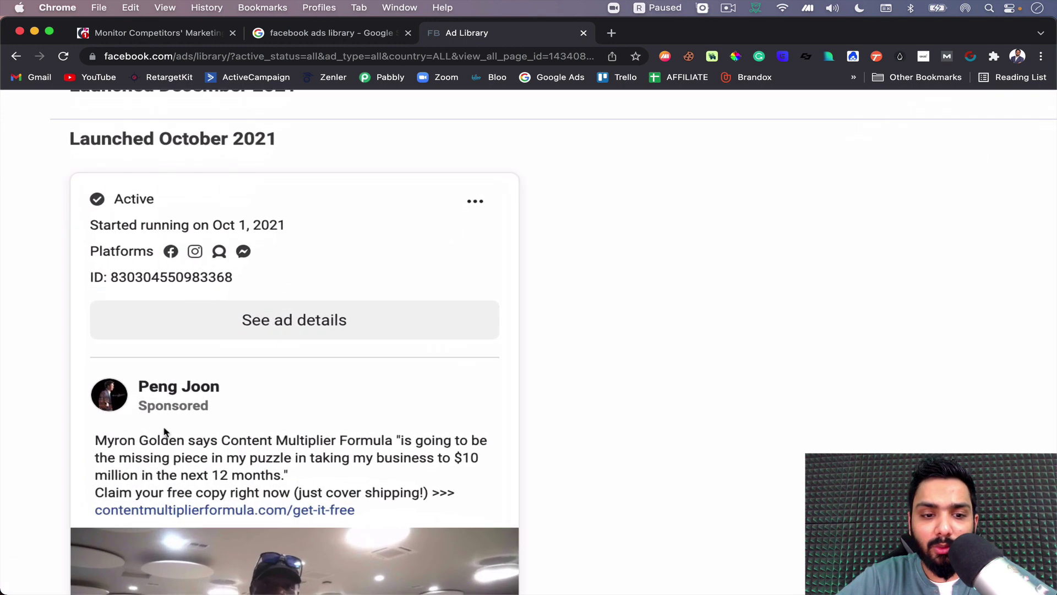
scroll(368, 452, "down", 1)
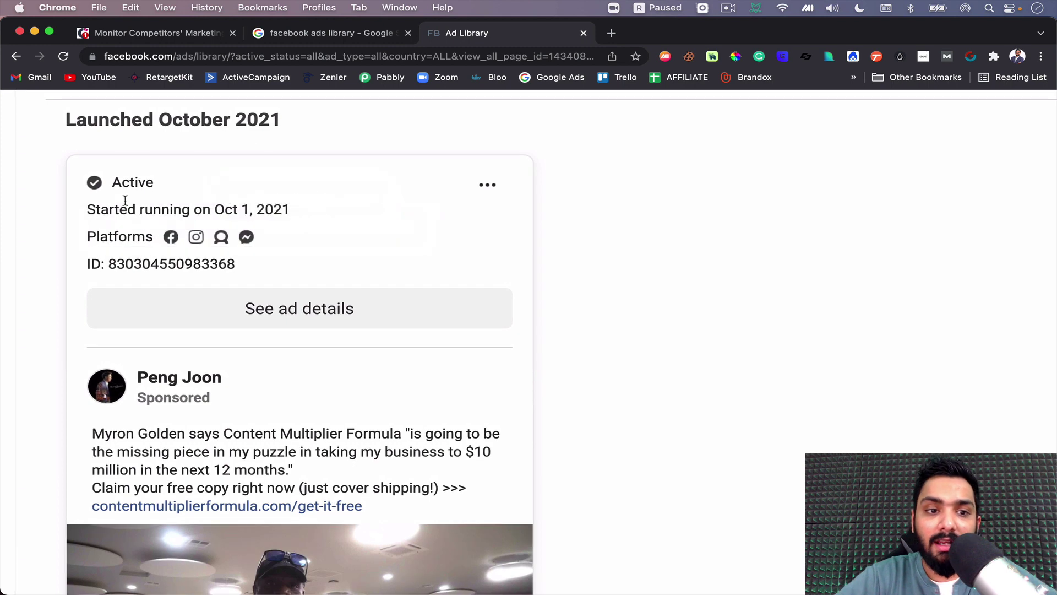
left_click_drag(139, 209, 295, 209)
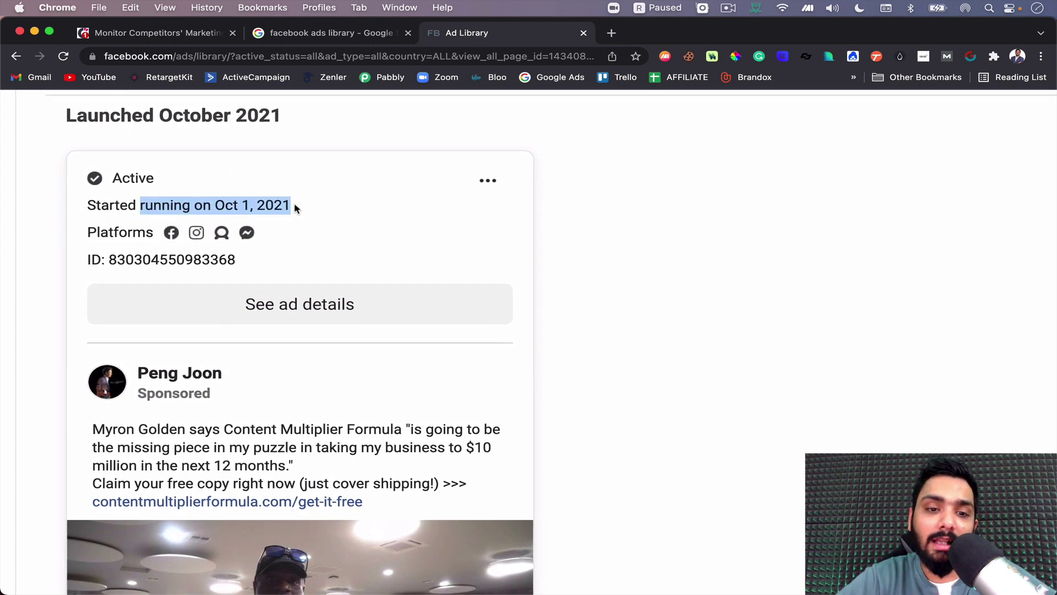
Open that ad's Content Multiplier Formula landing page in a new tab.
scroll(295, 209, "down", 5)
scroll(295, 208, "down", 5)
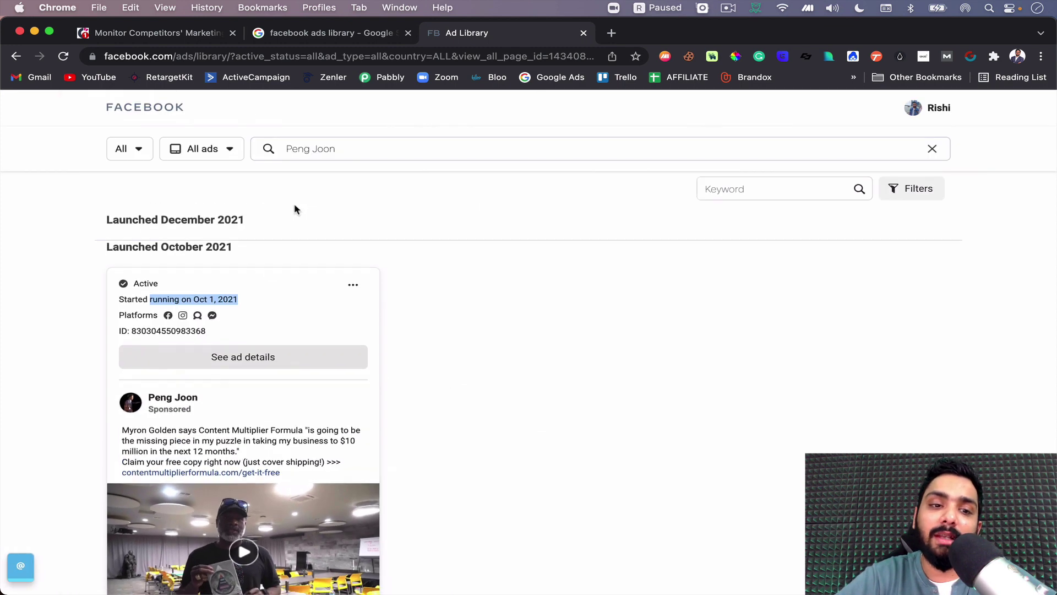
scroll(294, 203, "down", 2)
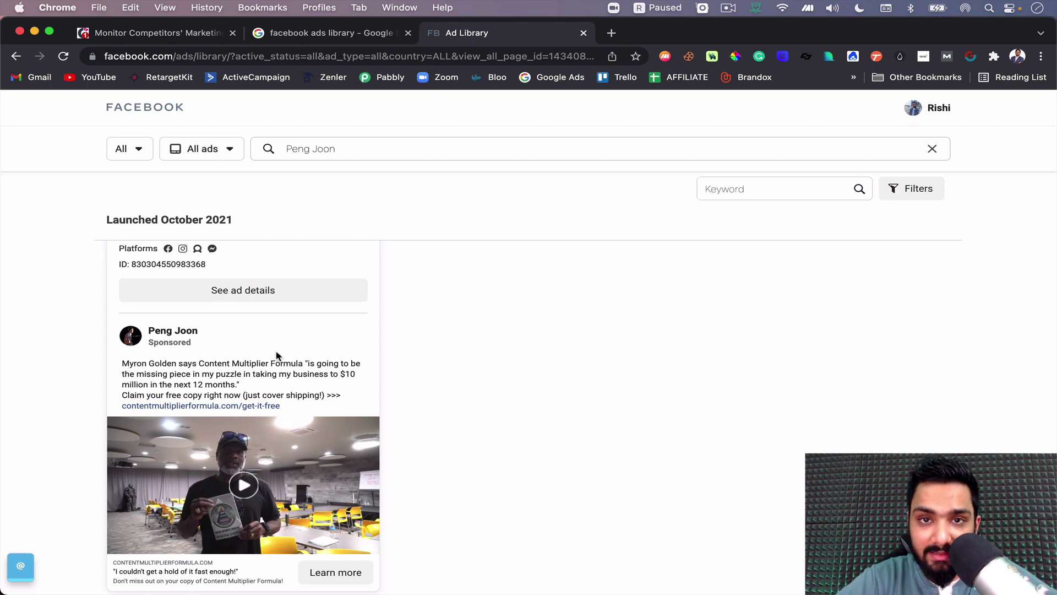
scroll(276, 355, "down", 2)
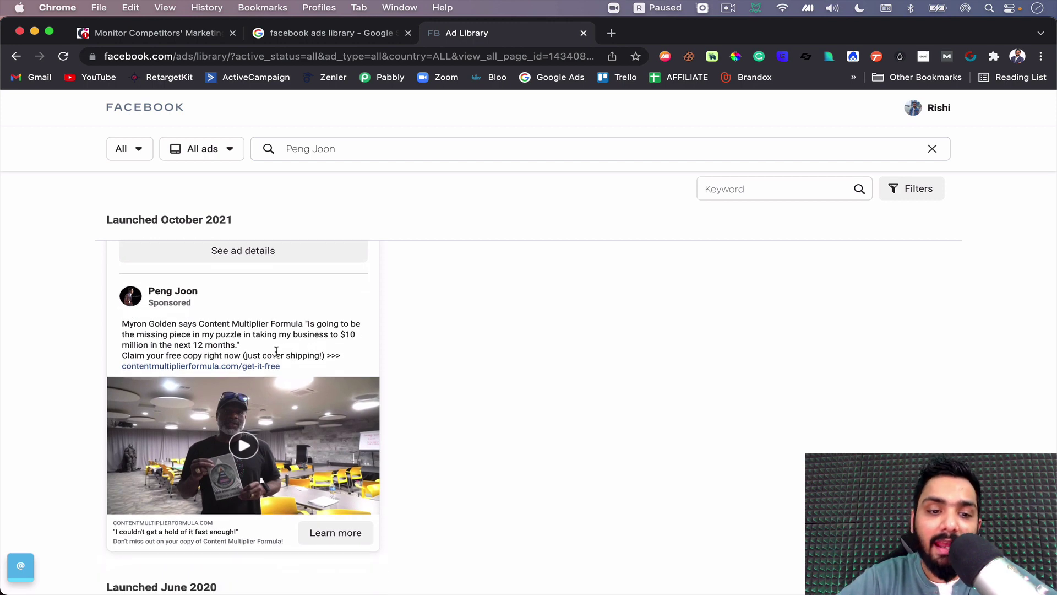
left_click(175, 539)
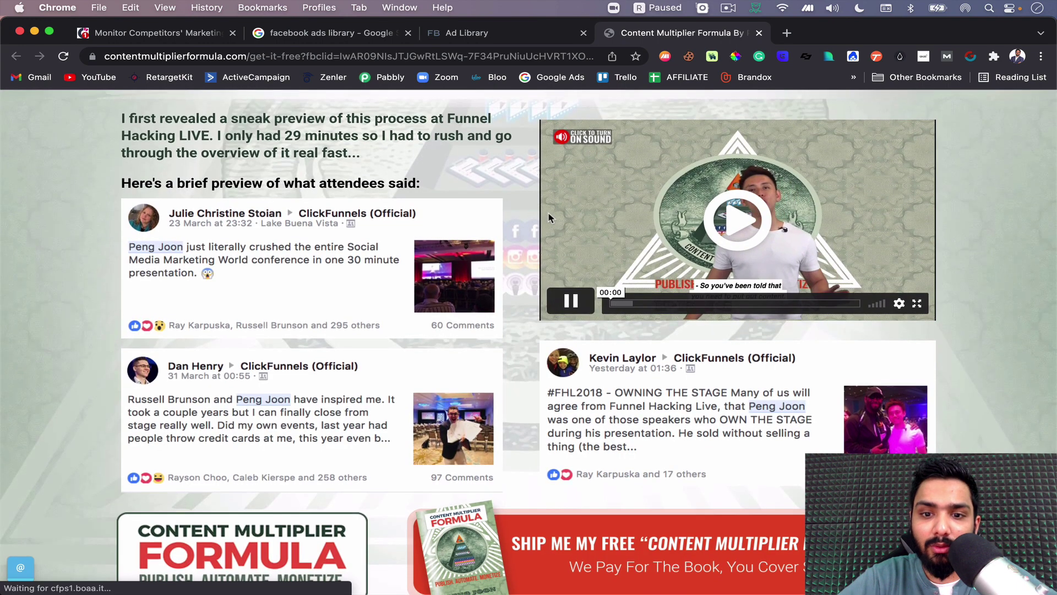
Skim the Content Multiplier Formula landing page, close its floating video, and return to Ad Library.
scroll(550, 316, "down", 5)
scroll(550, 323, "down", 10)
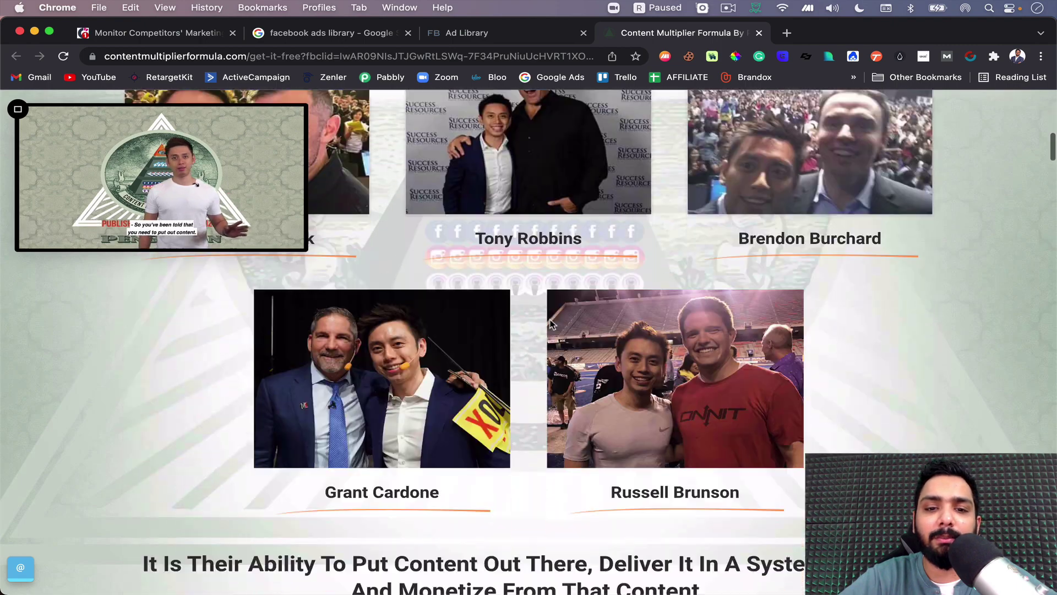
left_click(18, 110)
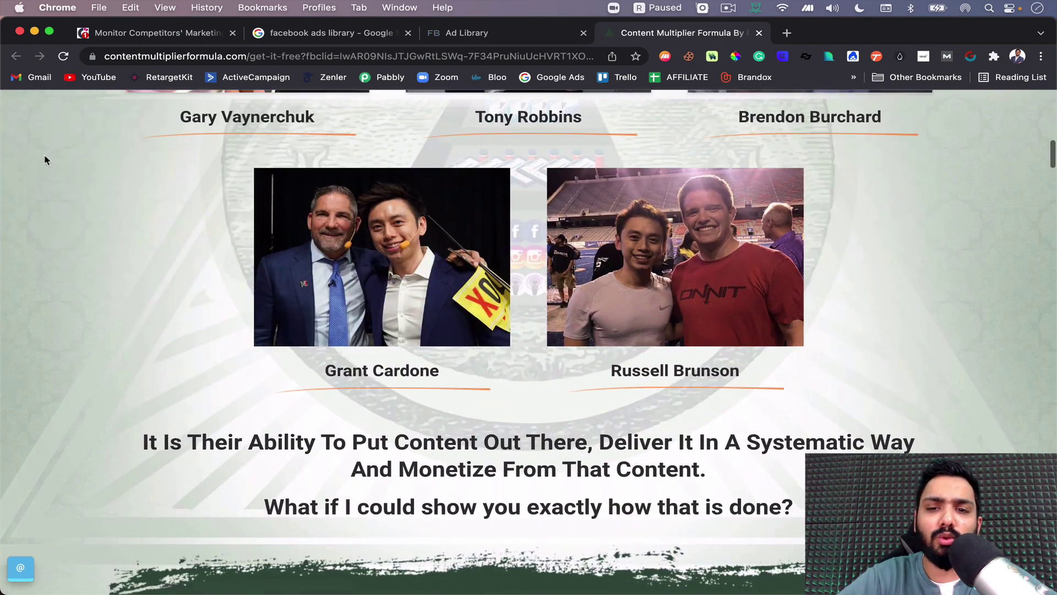
scroll(43, 161, "down", 15)
scroll(45, 163, "down", 20)
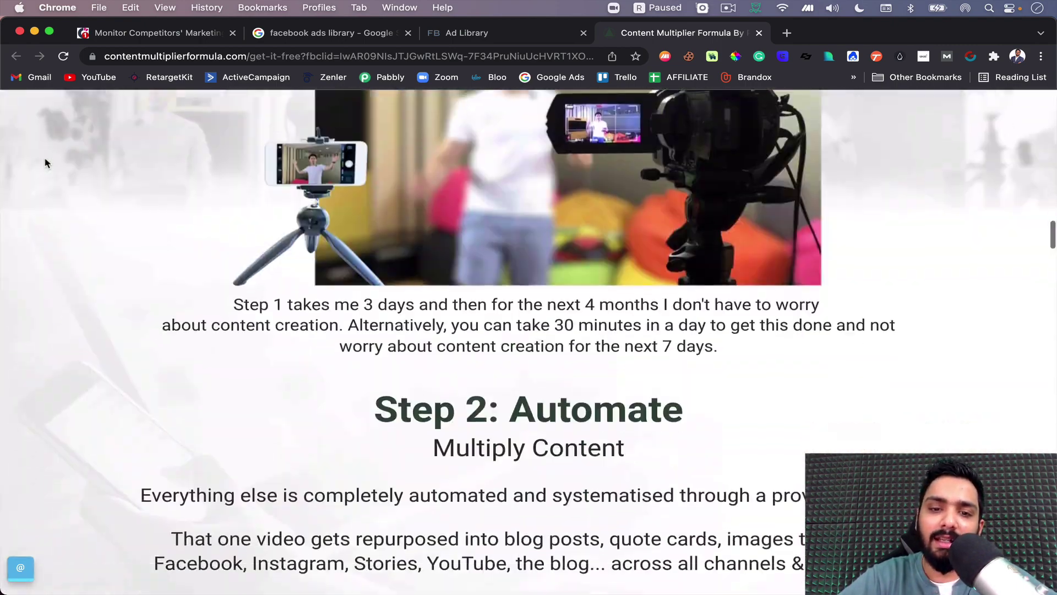
scroll(95, 133, "down", 10)
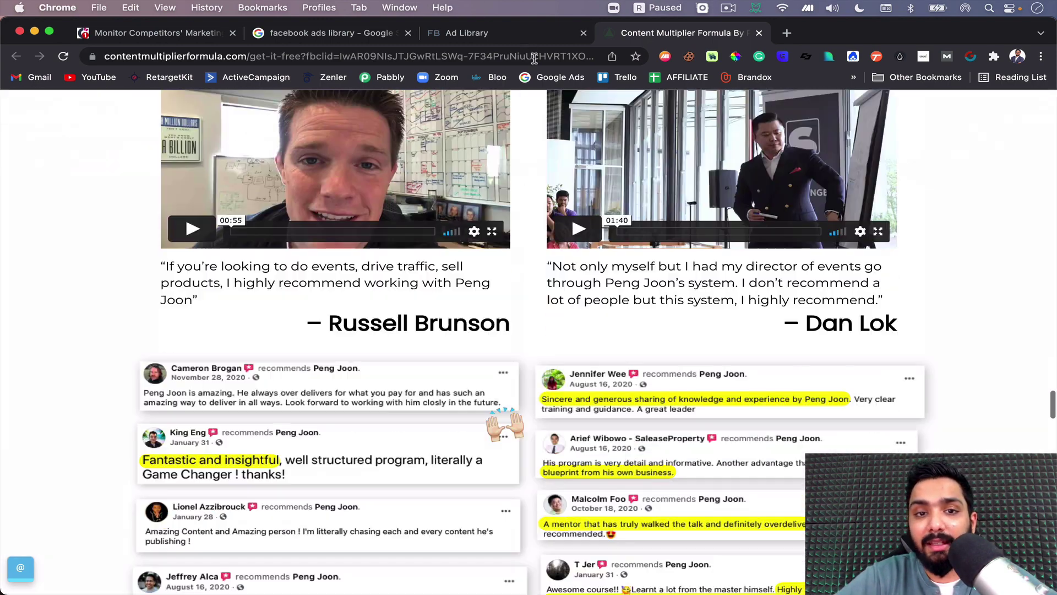
left_click(530, 40)
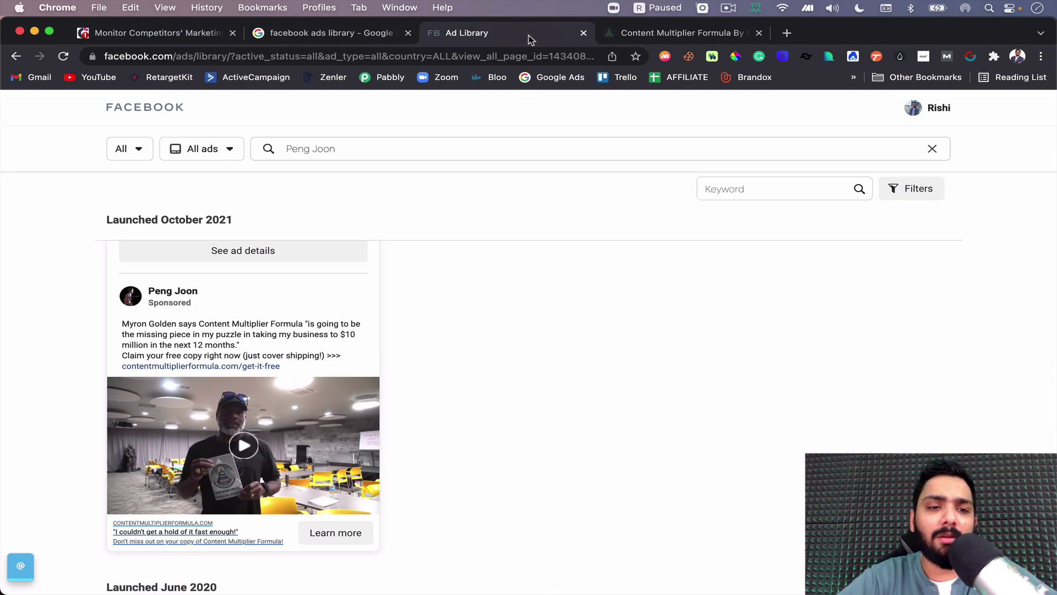
Clear the Peng Joon text from the Ad Library search field.
scroll(508, 243, "up", 15)
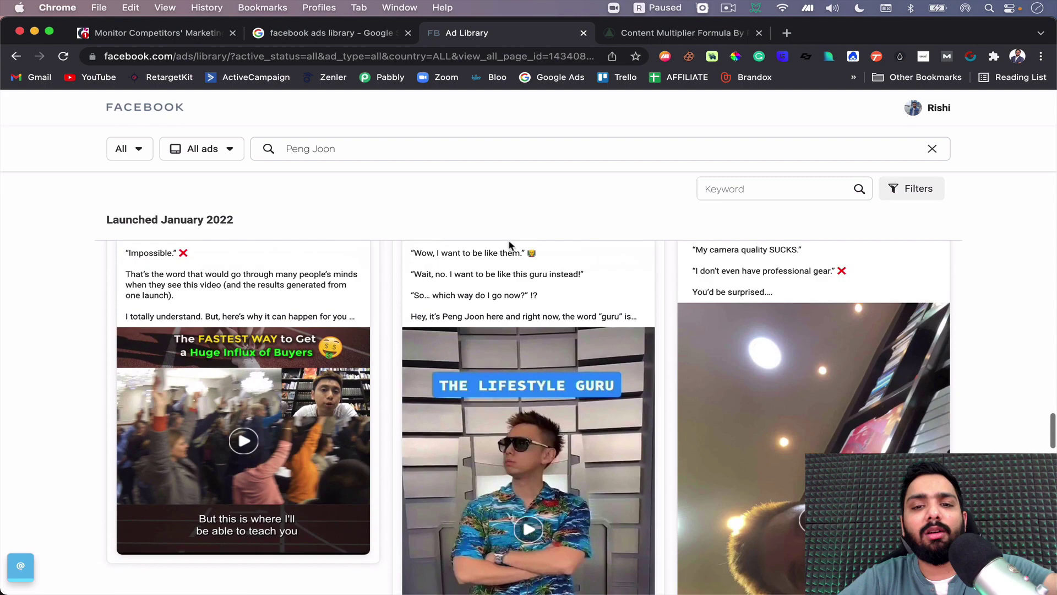
scroll(512, 259, "up", 10)
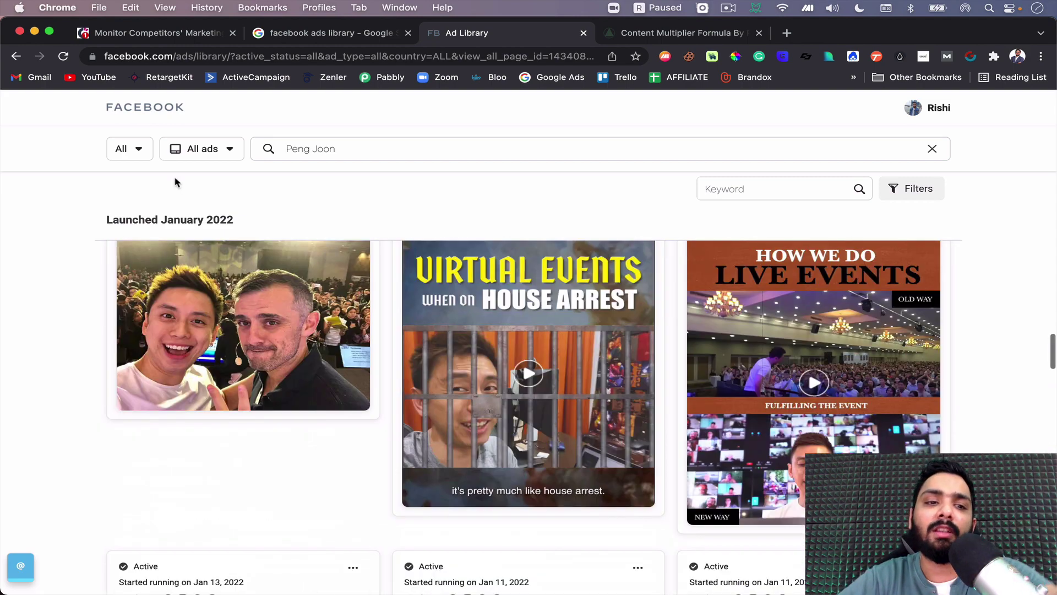
scroll(175, 182, "up", 15)
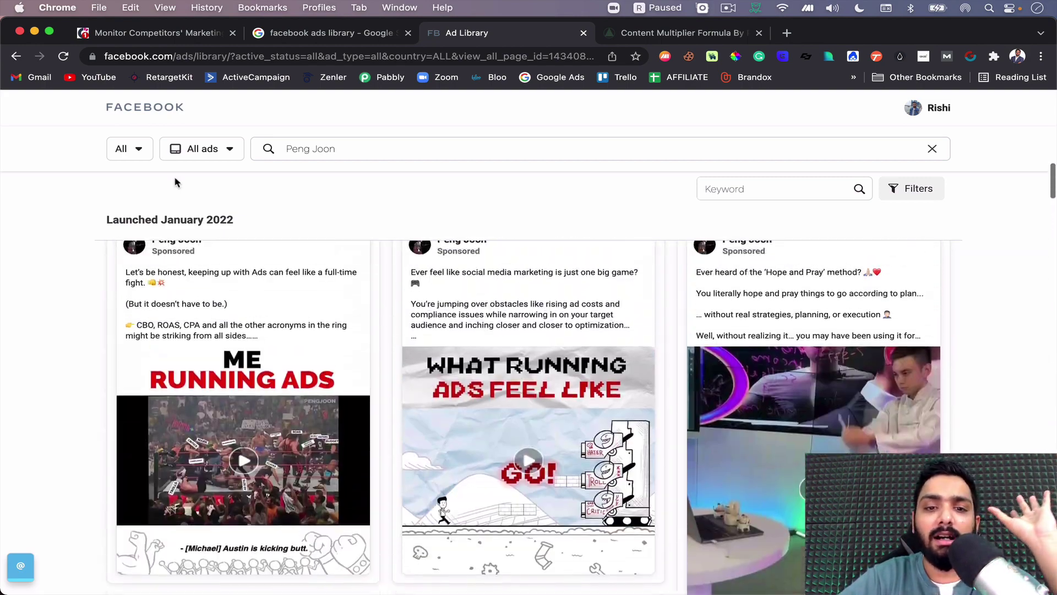
scroll(175, 183, "up", 15)
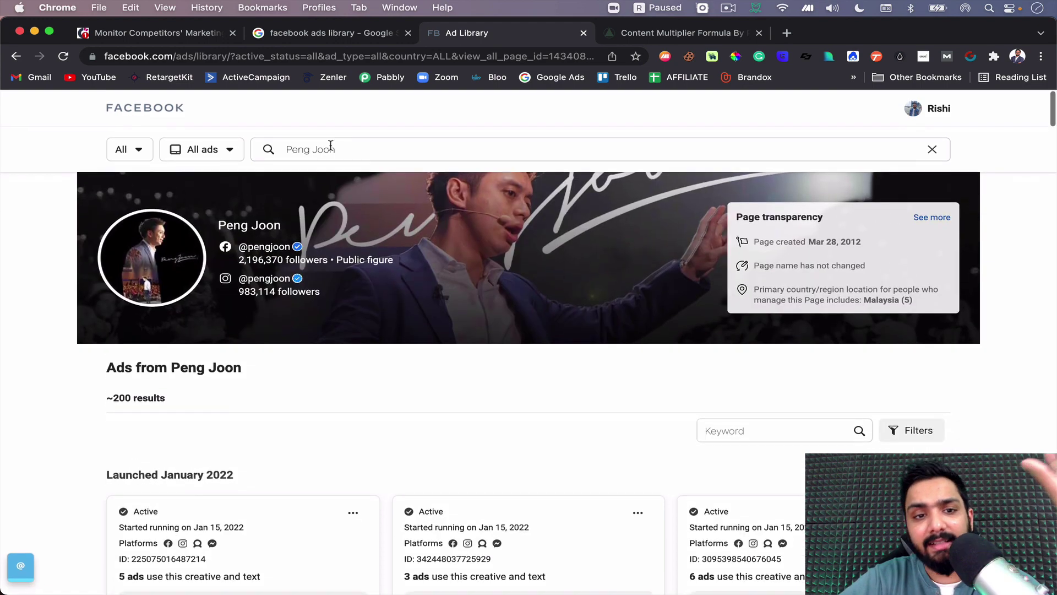
left_click(354, 148)
key("BackSpace")
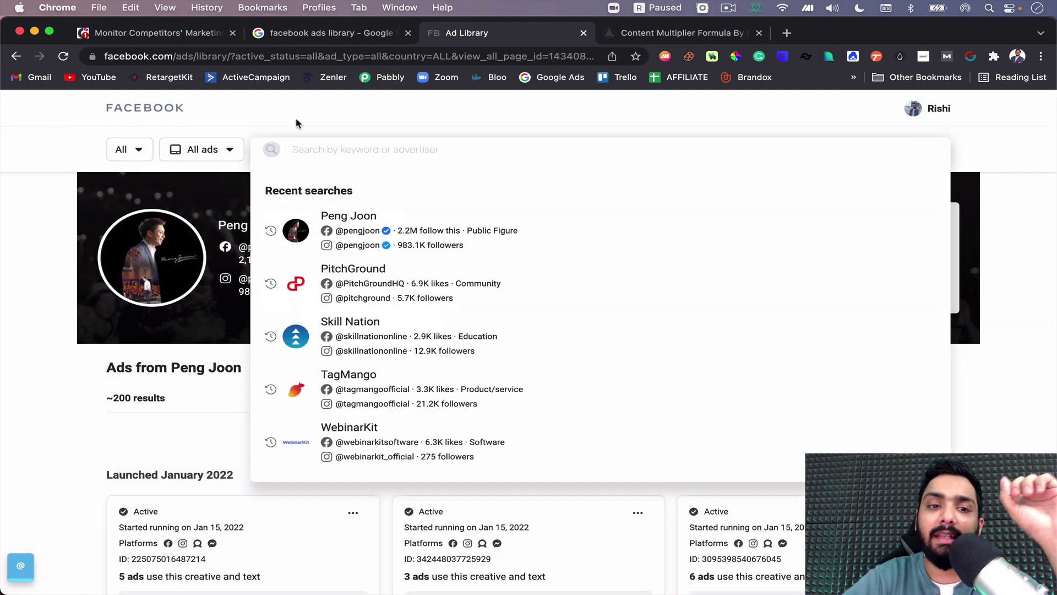
left_click(296, 123)
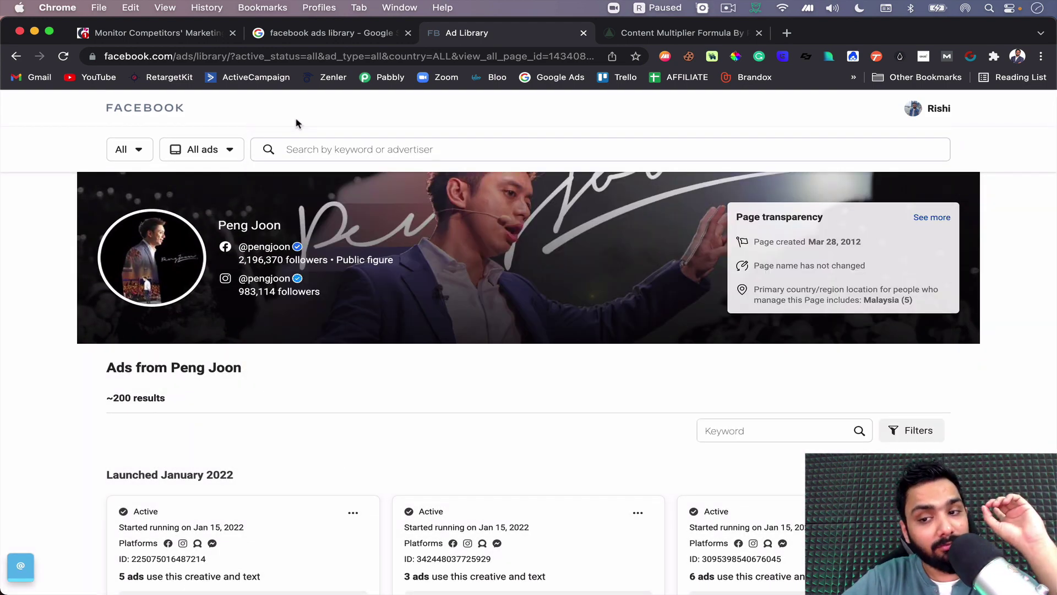
Browse the advertiser's January 2022 ads, active since Jan 15, 2022.
scroll(297, 123, "down", 4)
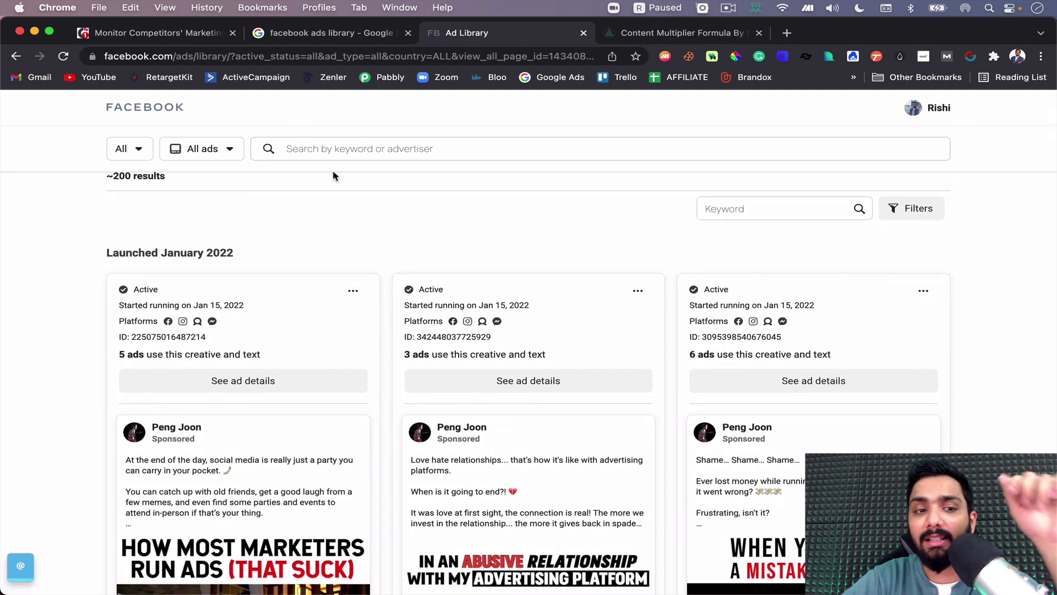
scroll(338, 181, "down", 3)
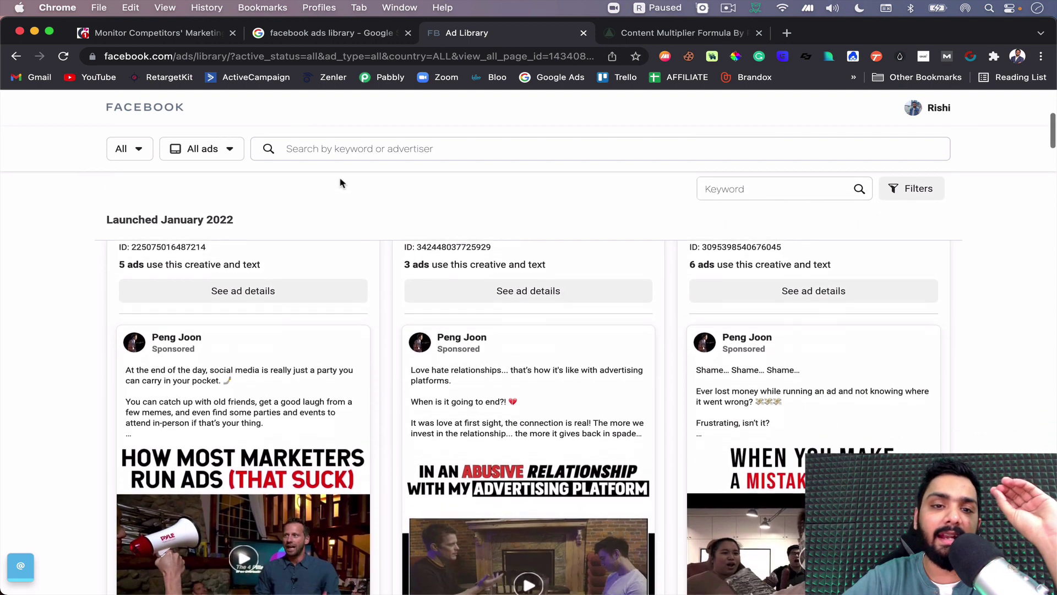
scroll(340, 182, "down", 1)
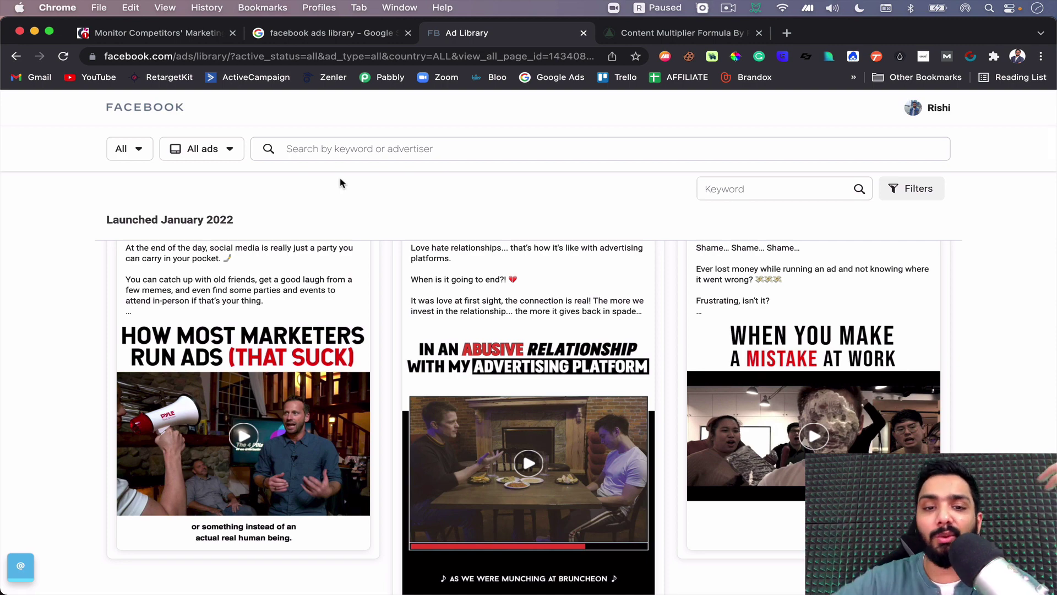
scroll(342, 182, "up", 2)
scroll(505, 442, "down", 3)
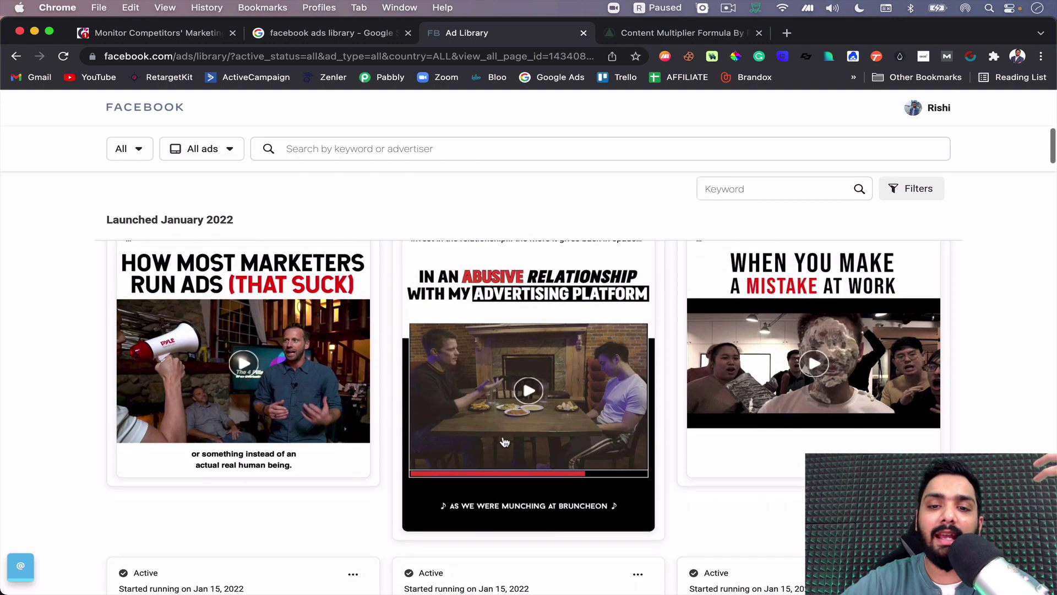
scroll(821, 307, "up", 3)
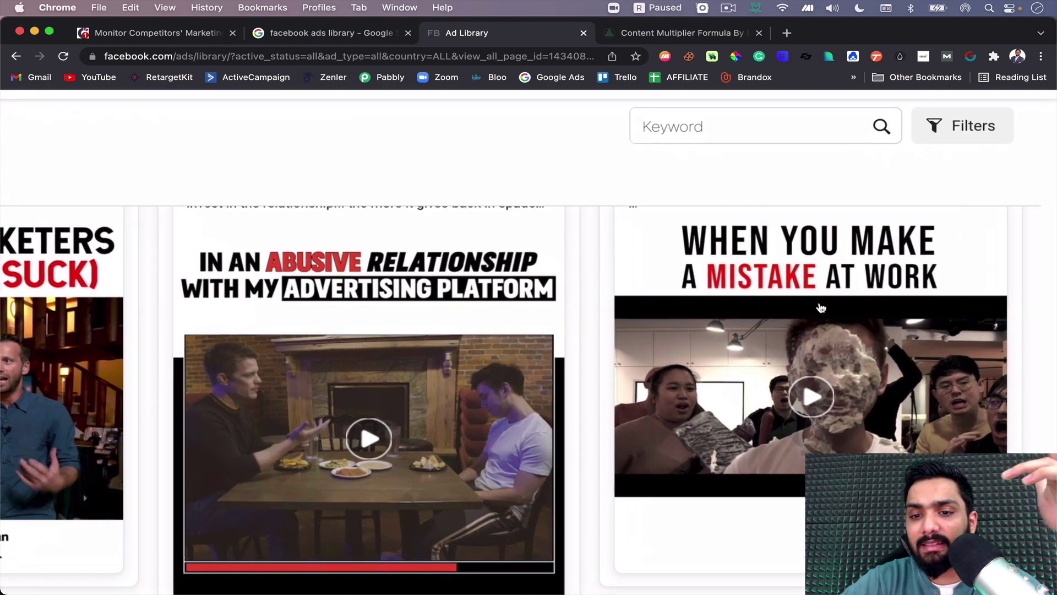
scroll(853, 271, "down", 3)
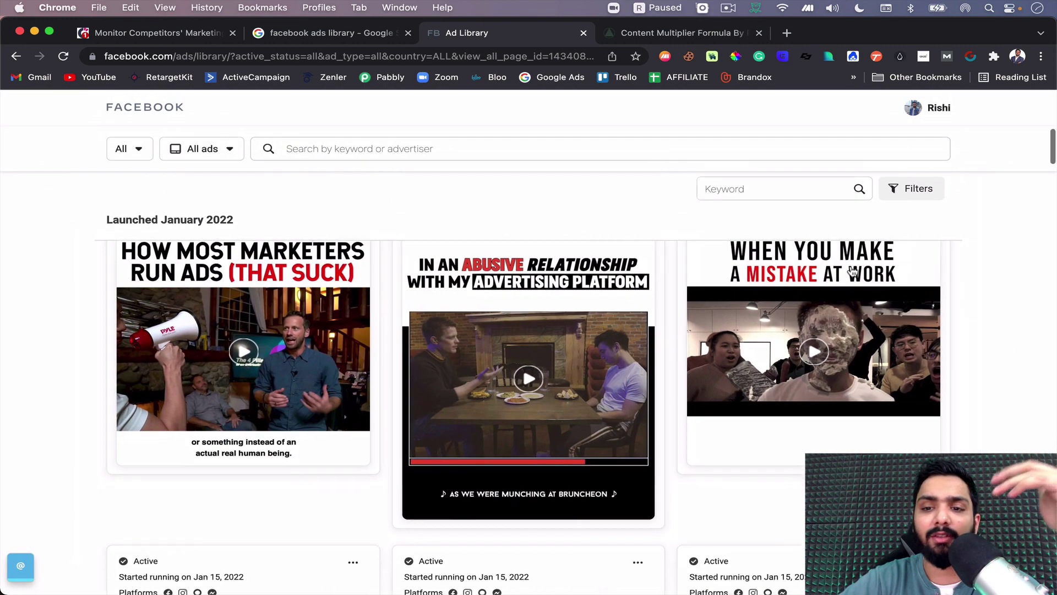
scroll(852, 270, "down", 5)
scroll(852, 270, "down", 3)
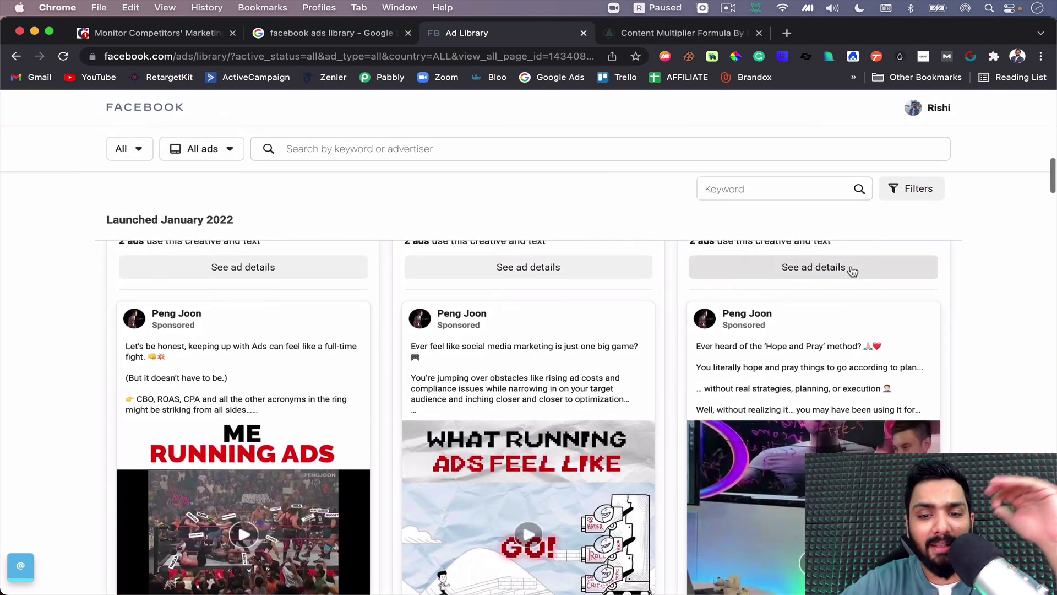
scroll(469, 400, "down", 2)
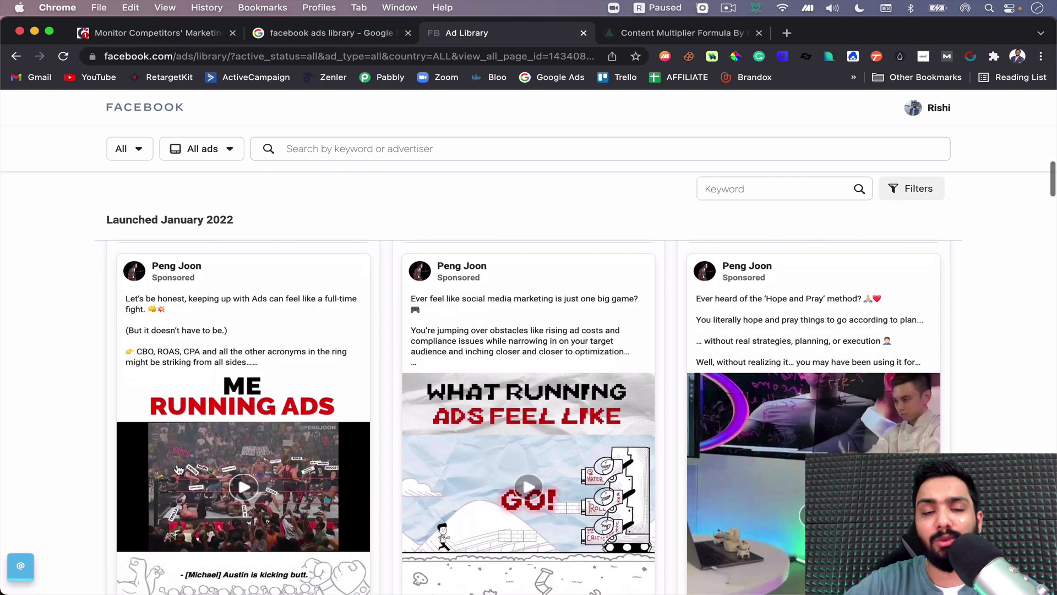
Finish browsing the Peng Joon ads and switch to the competitors.app homepage tab.
scroll(177, 469, "up", 5)
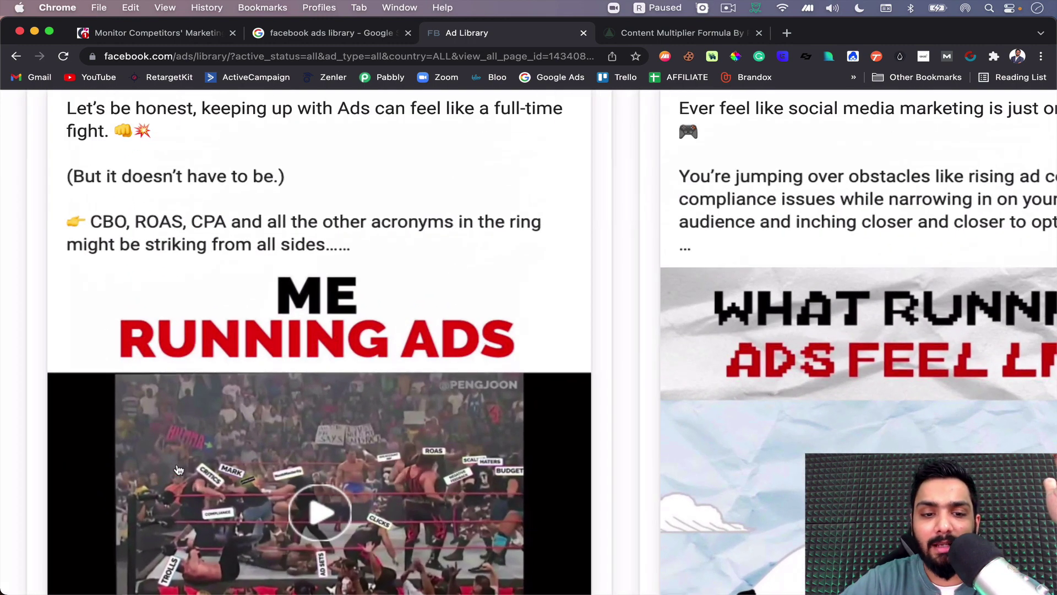
scroll(297, 495, "down", 3)
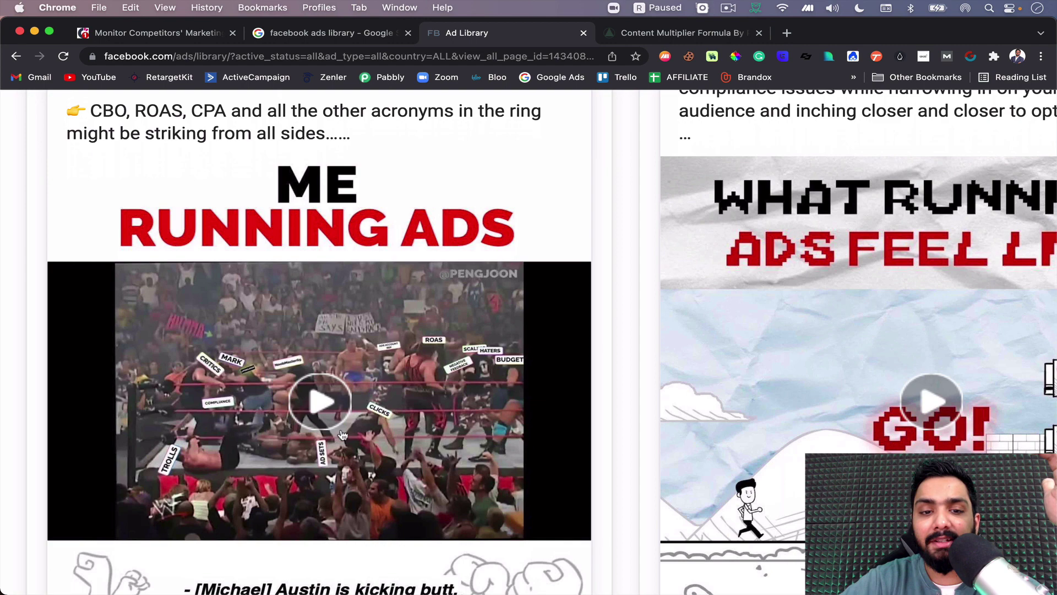
scroll(314, 472, "down", 1)
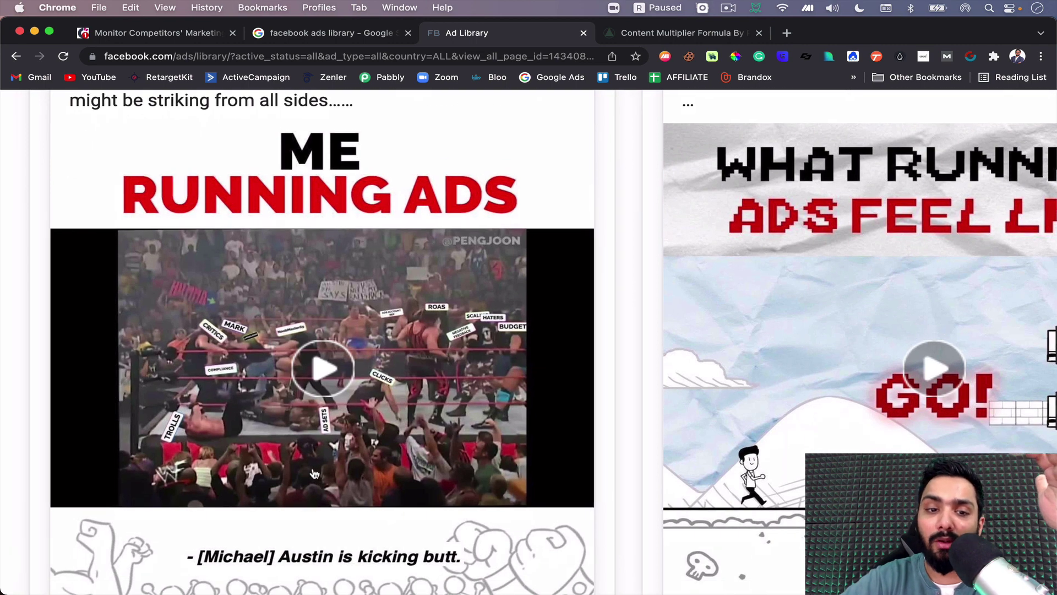
scroll(315, 472, "left", 1)
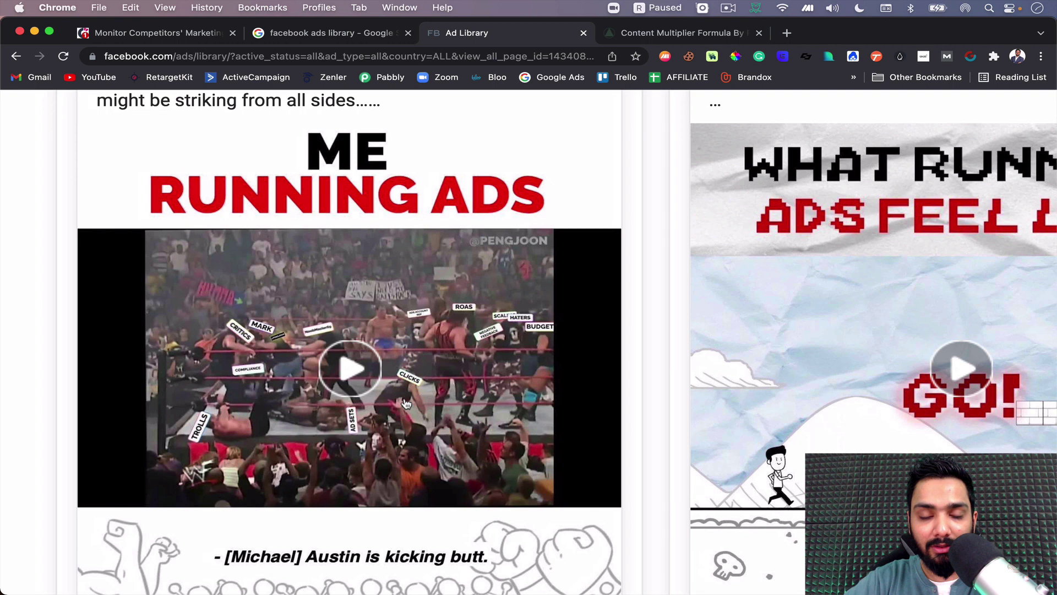
scroll(406, 405, "down", 1)
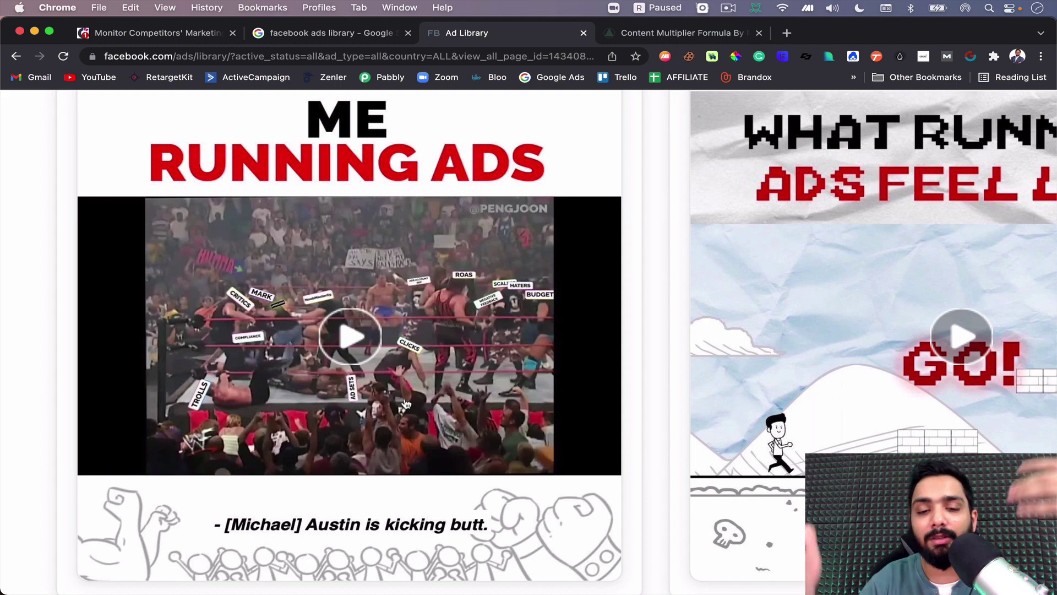
scroll(406, 405, "down", 5)
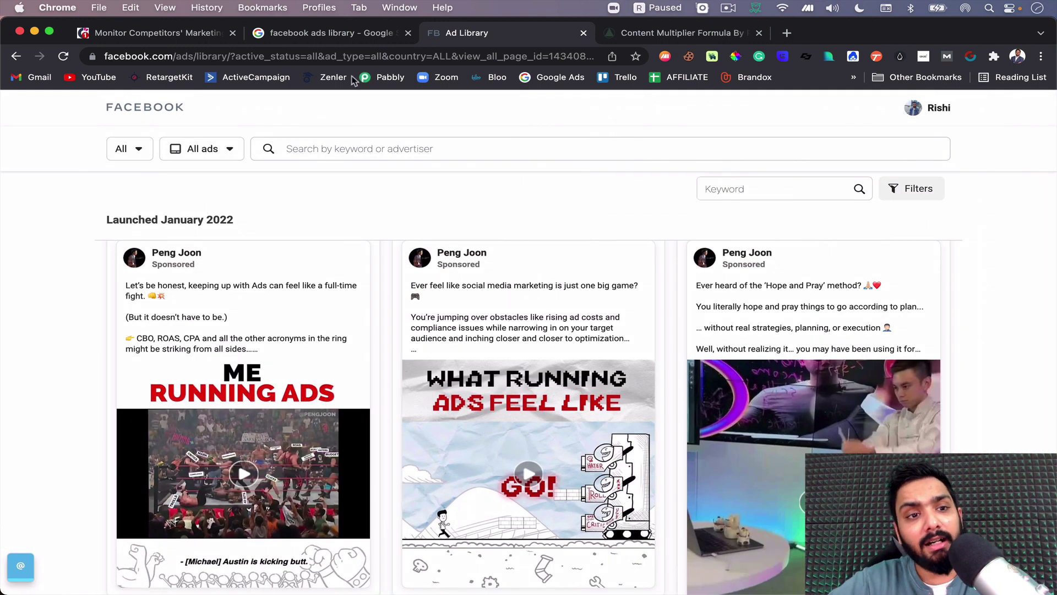
left_click_drag(160, 34, 329, 37)
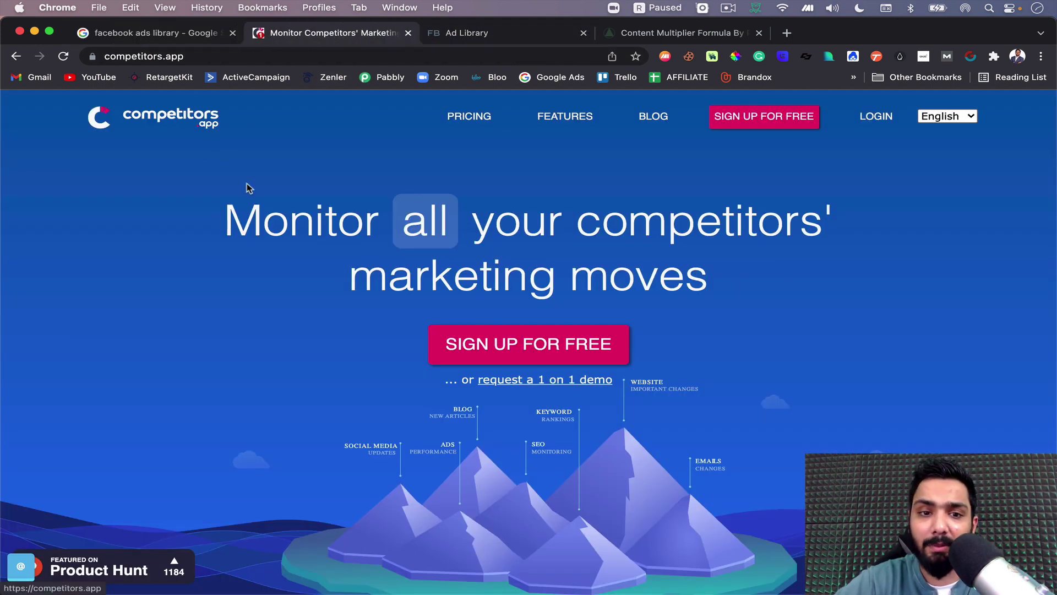
left_click_drag(223, 203, 597, 314)
left_click(595, 316)
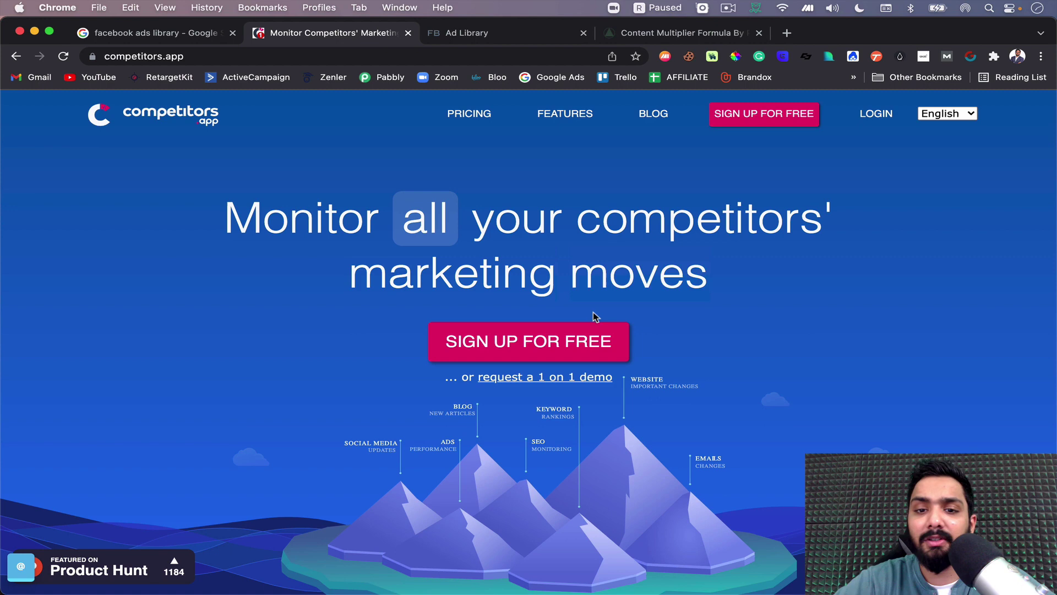
scroll(592, 297, "down", 1)
scroll(591, 295, "up", 2)
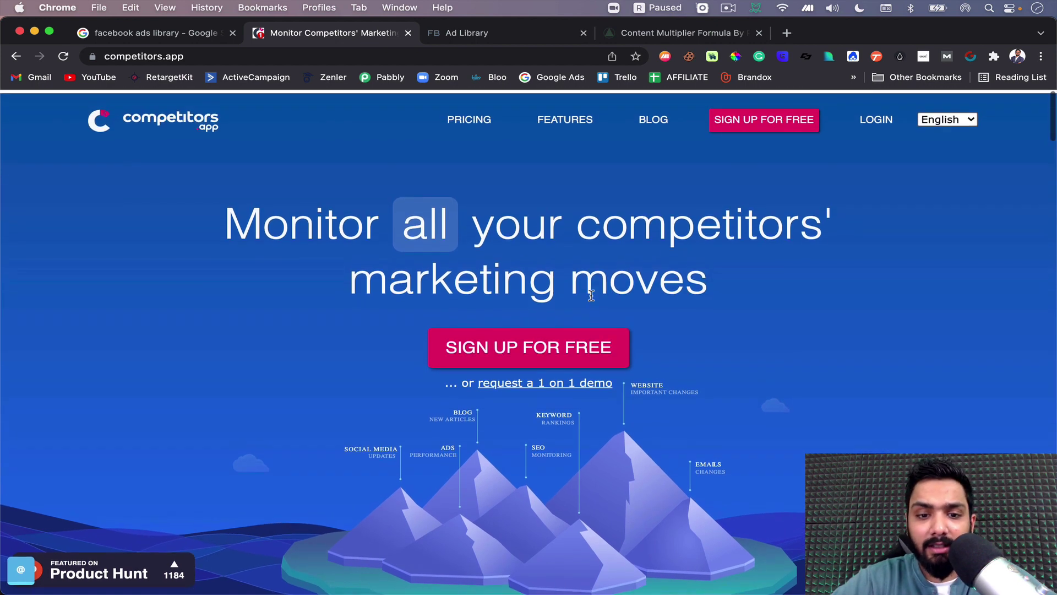
scroll(590, 296, "down", 5)
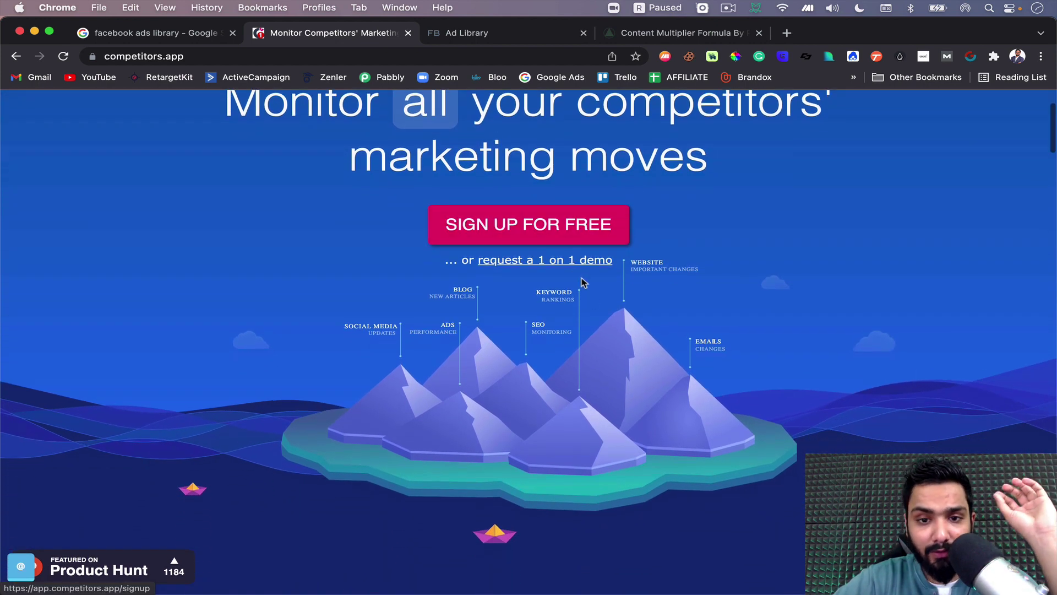
scroll(576, 278, "up", 5)
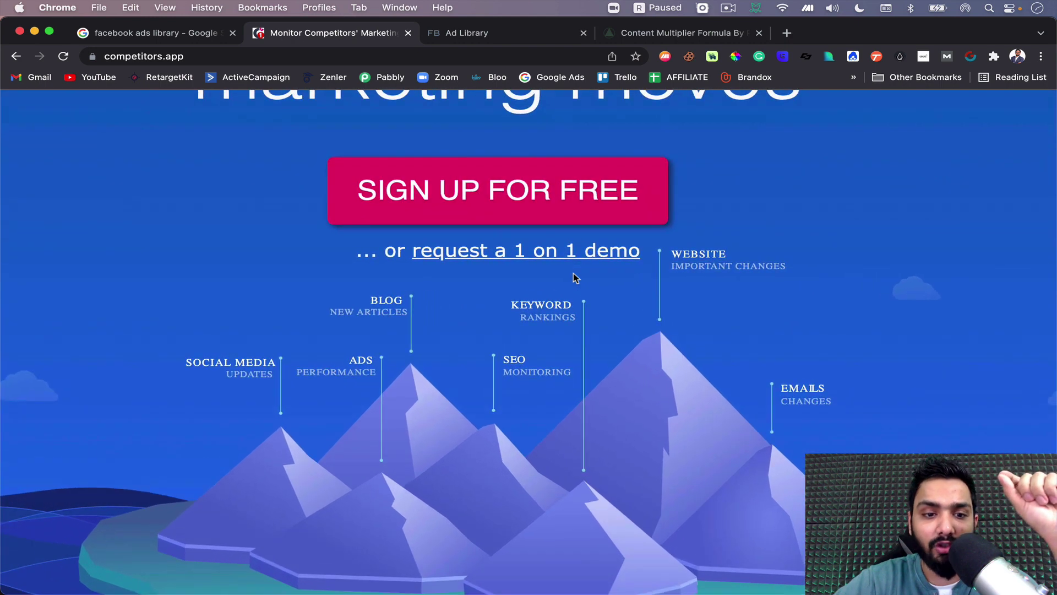
scroll(575, 278, "left", 1)
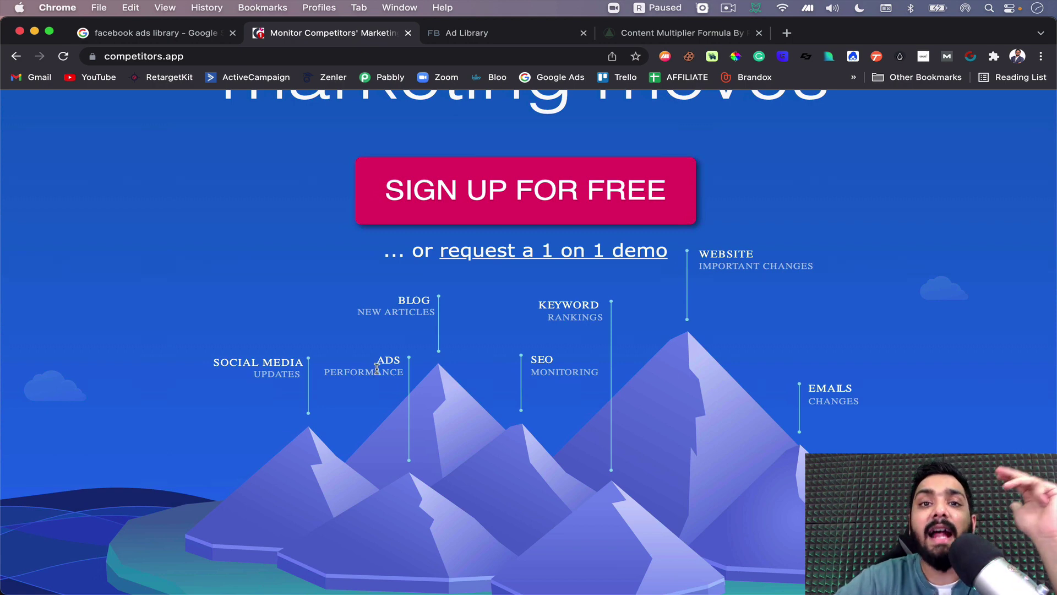
left_click_drag(394, 302, 393, 309)
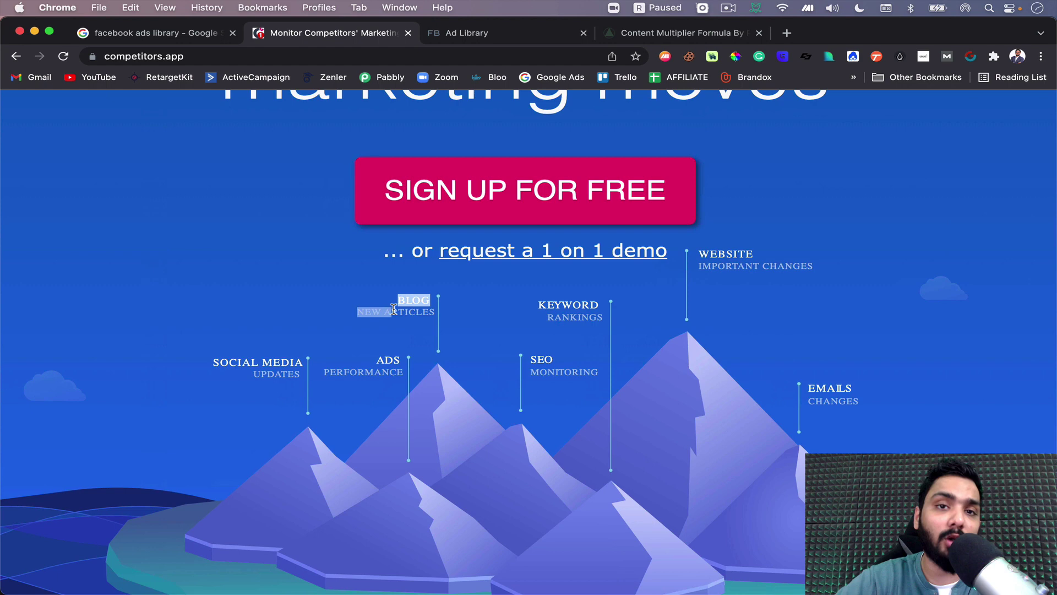
left_click(484, 342)
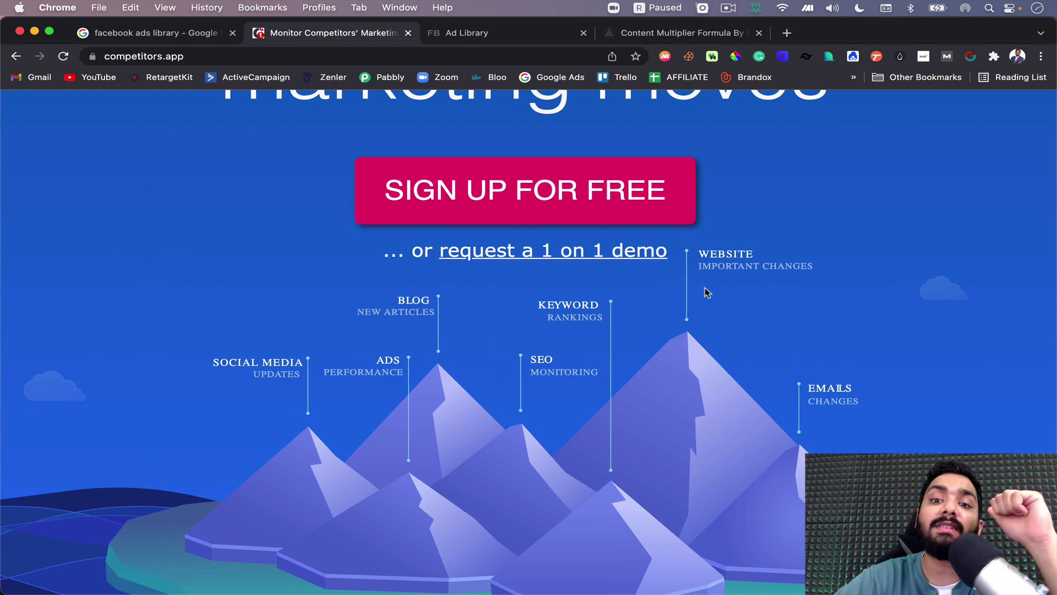
left_click_drag(706, 268, 727, 275)
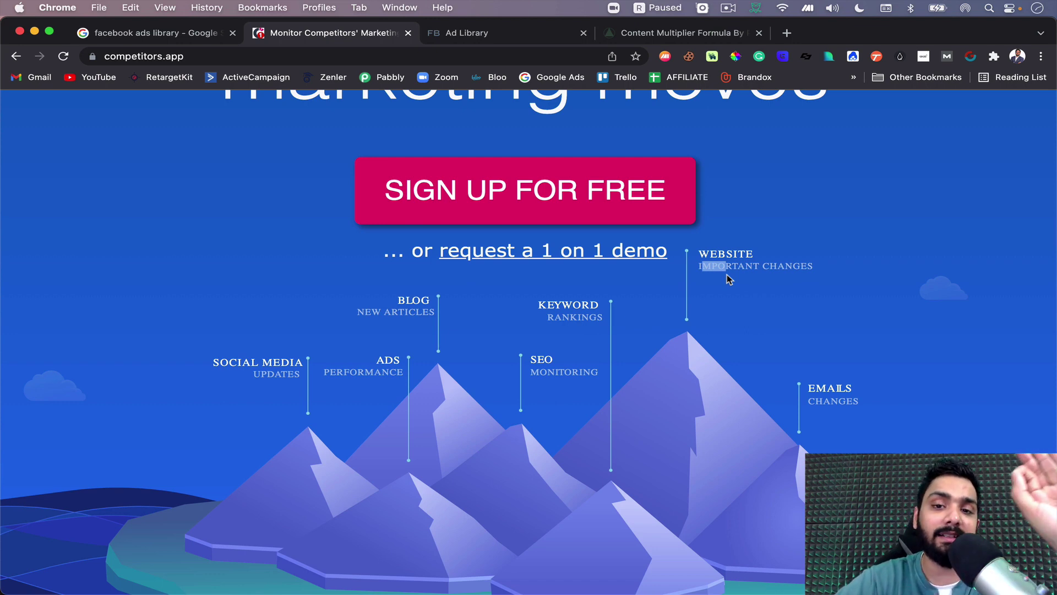
left_click(562, 310)
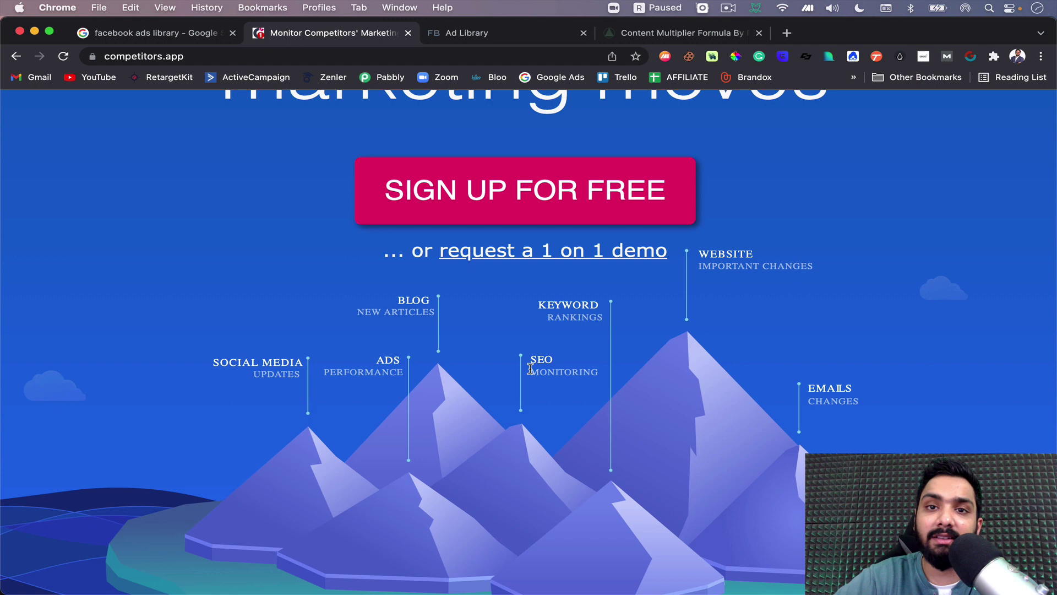
left_click_drag(530, 368, 588, 369)
left_click(588, 369)
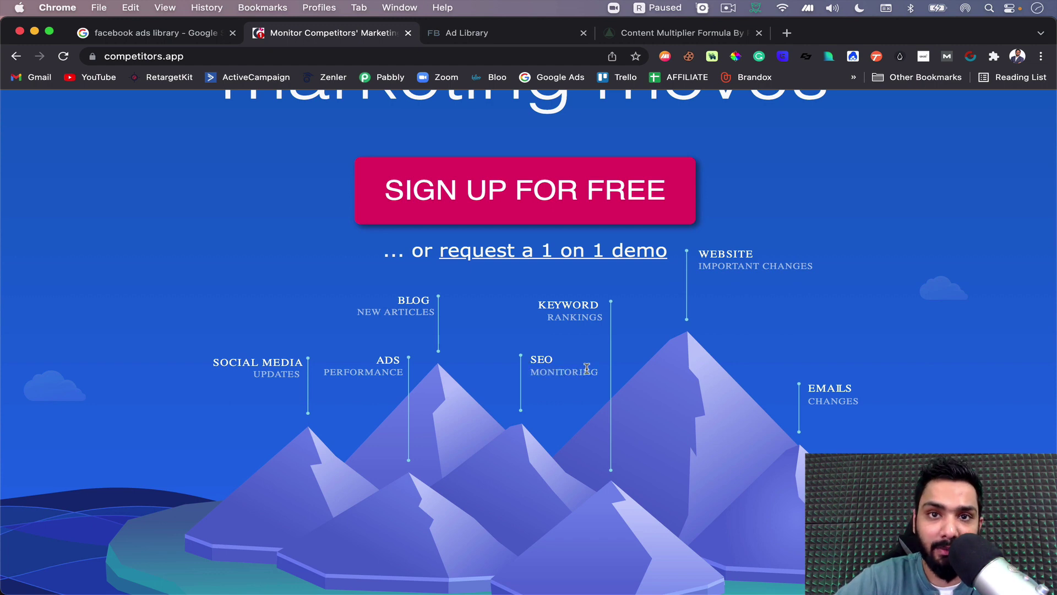
left_click_drag(815, 388, 838, 406)
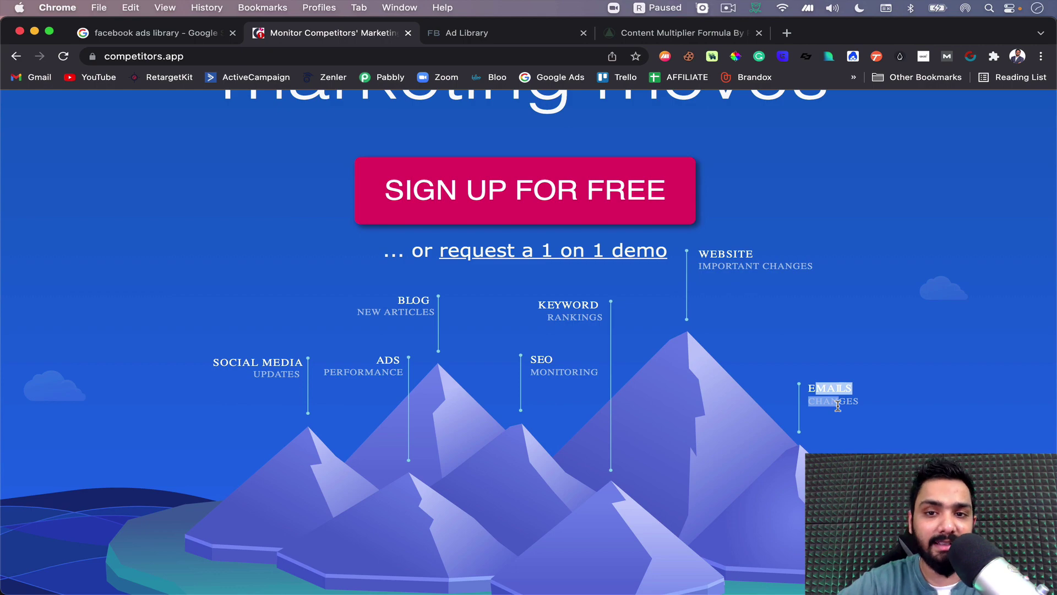
scroll(767, 423, "up", 5)
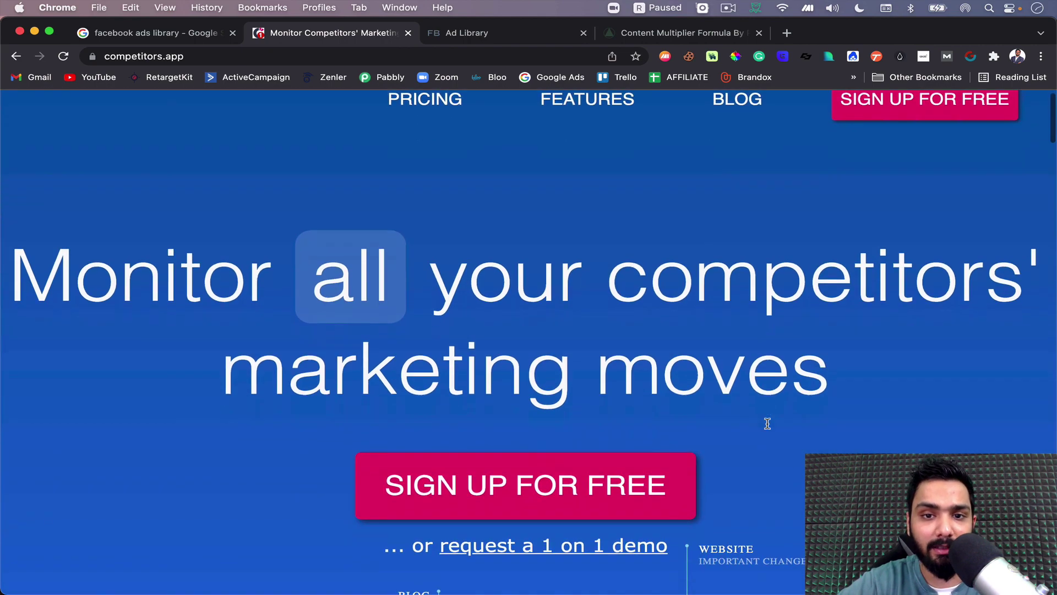
scroll(768, 423, "down", 10)
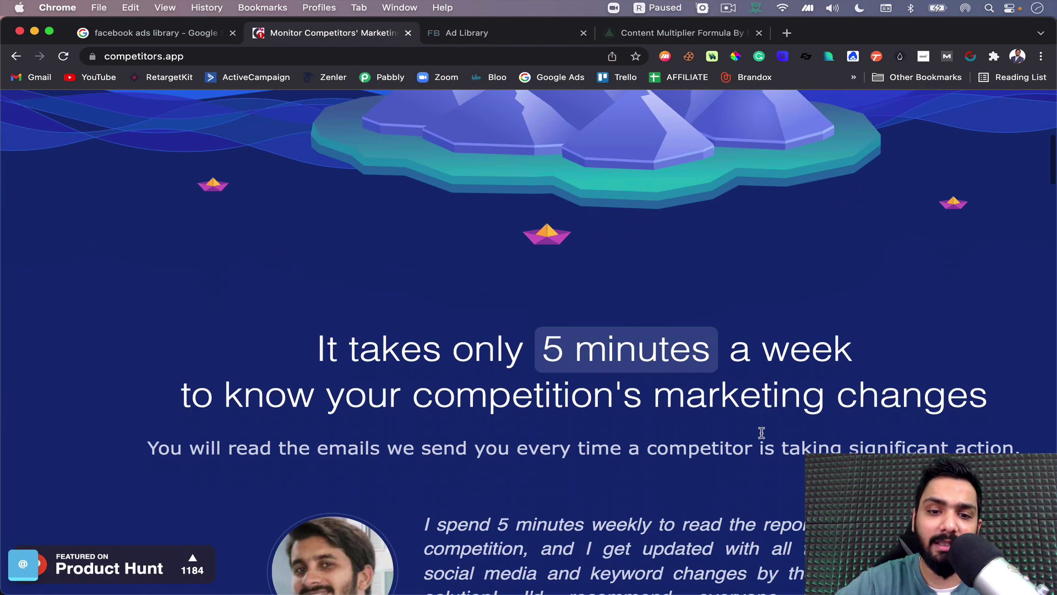
scroll(761, 424, "down", 3)
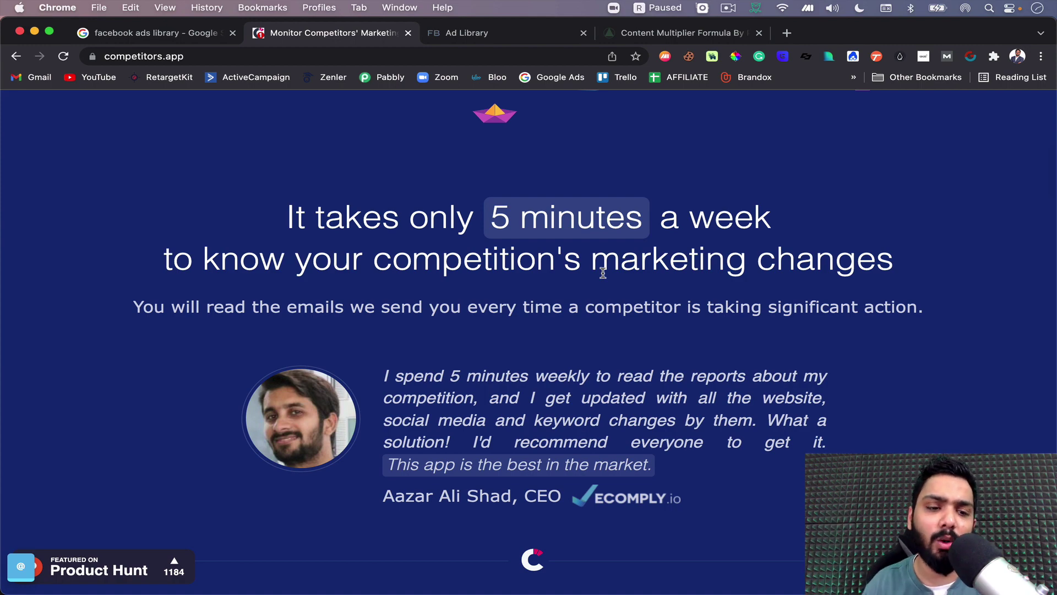
scroll(603, 274, "down", 10)
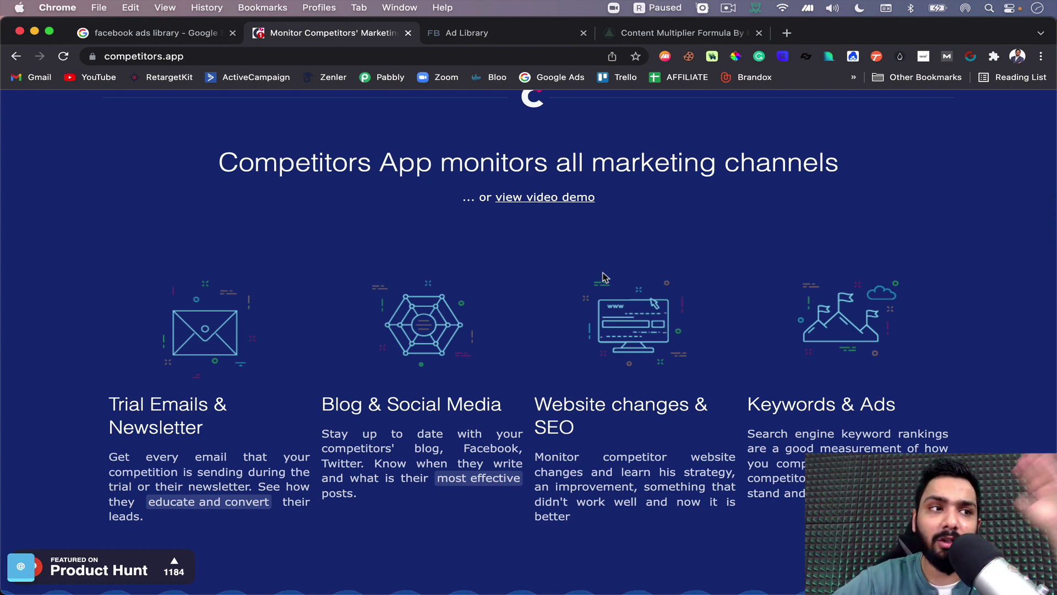
scroll(603, 277, "down", 10)
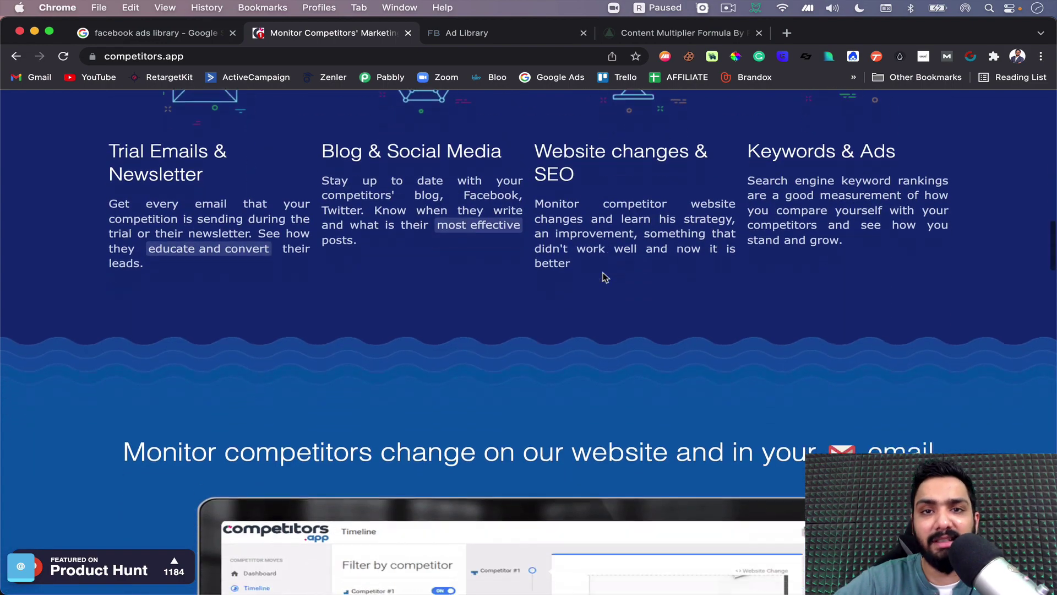
scroll(603, 273, "down", 10)
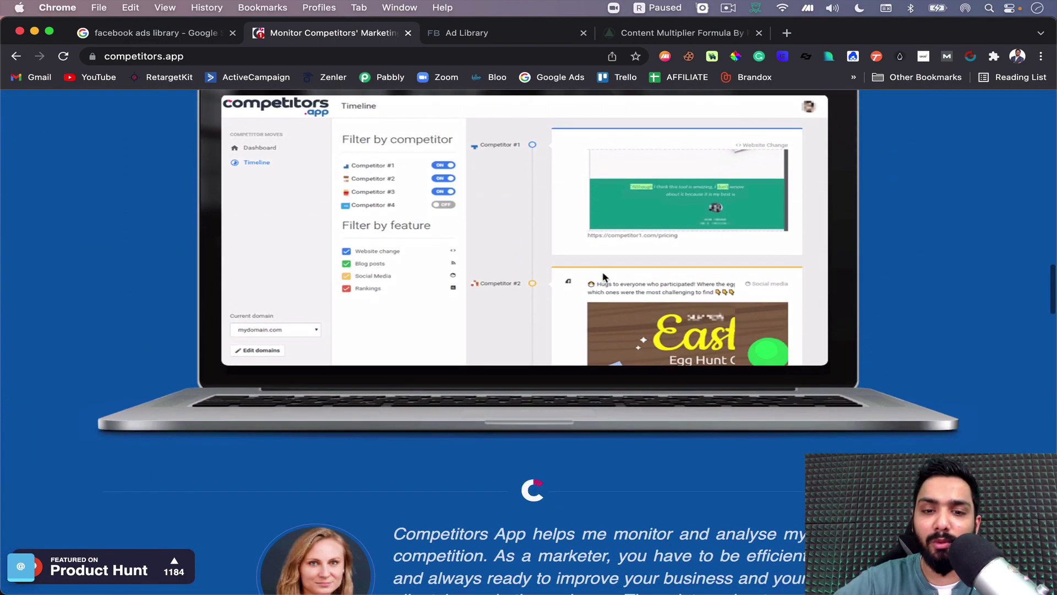
key("Home")
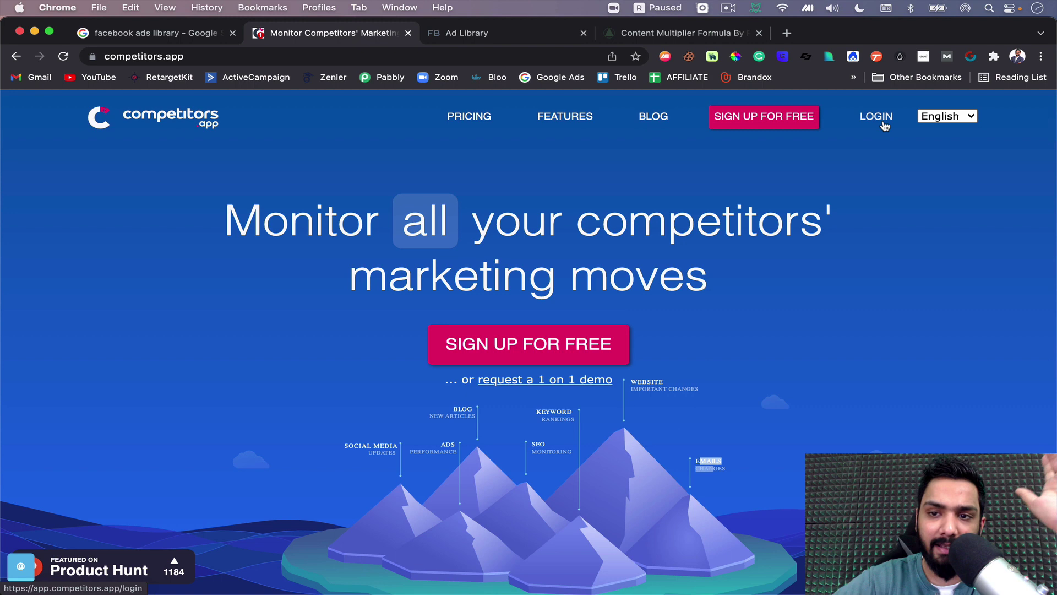
Log in to competitors.app and open the digitalscholar.in competitor Timeline.
left_click(883, 124)
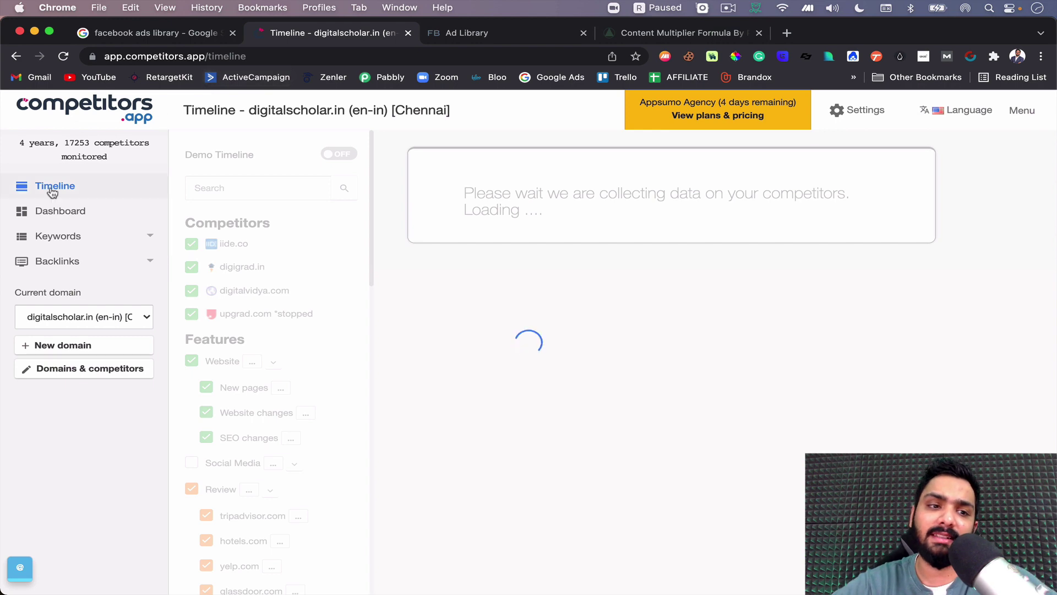
left_click(53, 187)
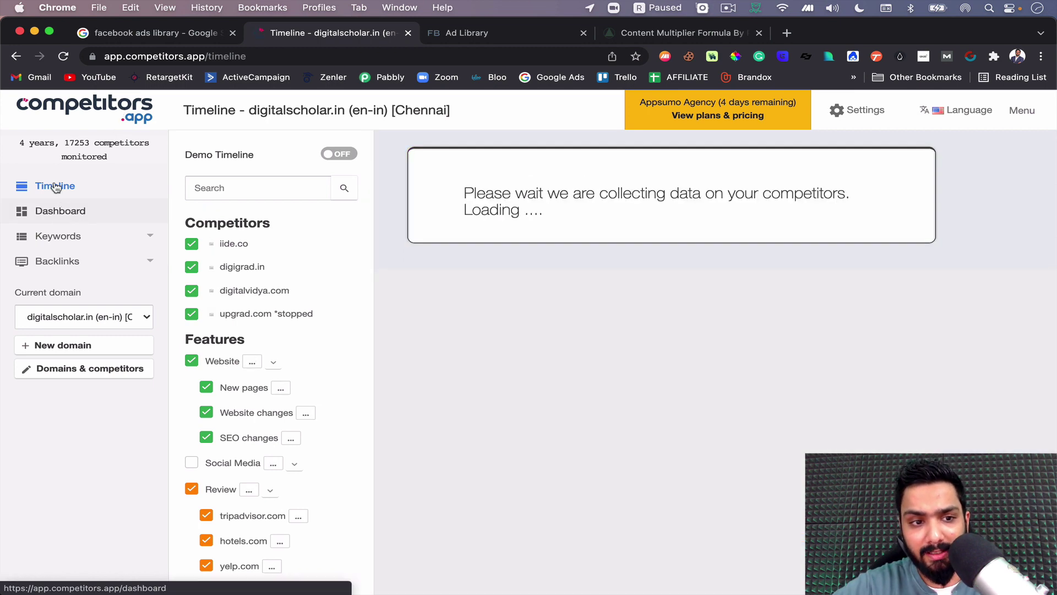
left_click(73, 212)
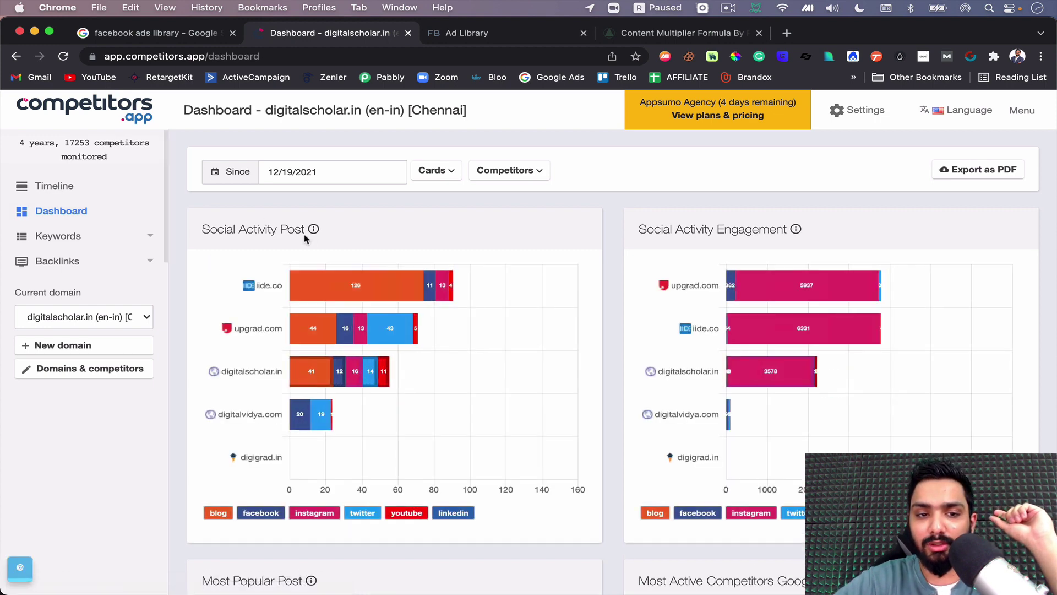
scroll(390, 304, "down", 2)
scroll(391, 304, "down", 1)
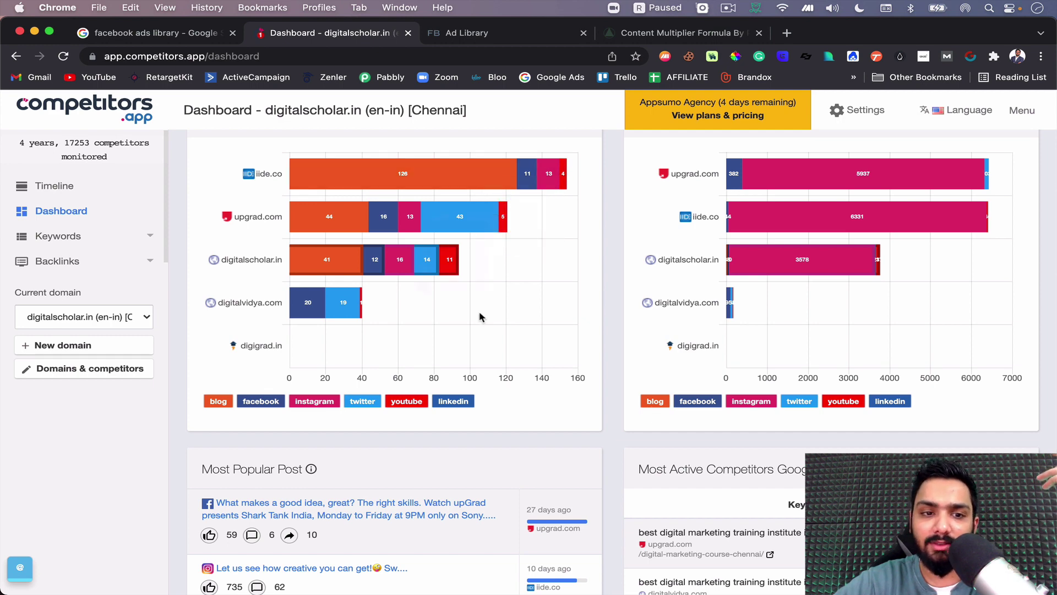
scroll(481, 313, "down", 2)
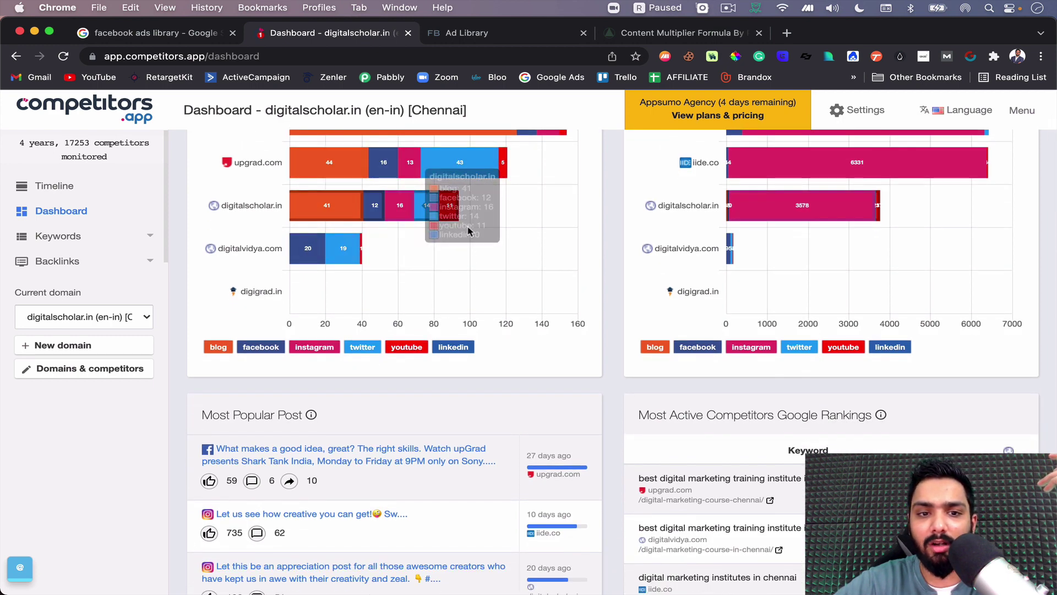
scroll(528, 360, "up", 2)
scroll(663, 446, "up", 2)
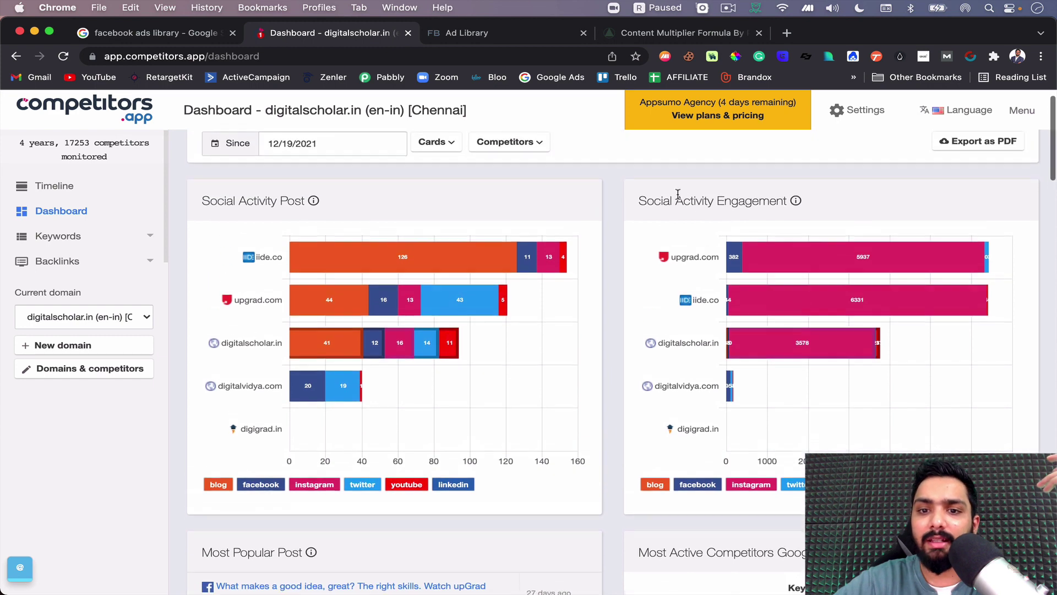
triple_click(672, 202)
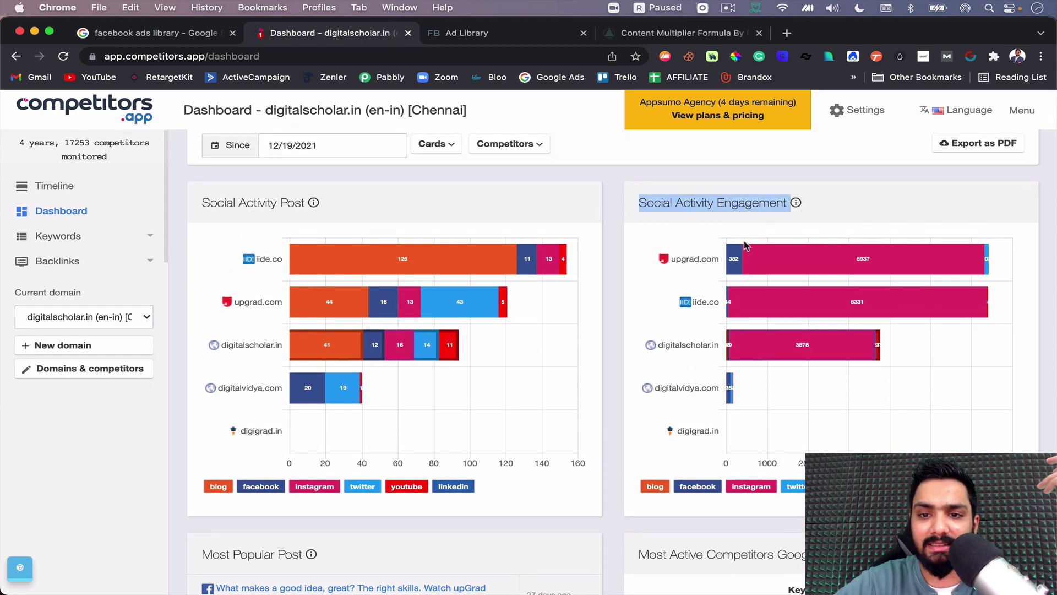
mouse_move(730, 260)
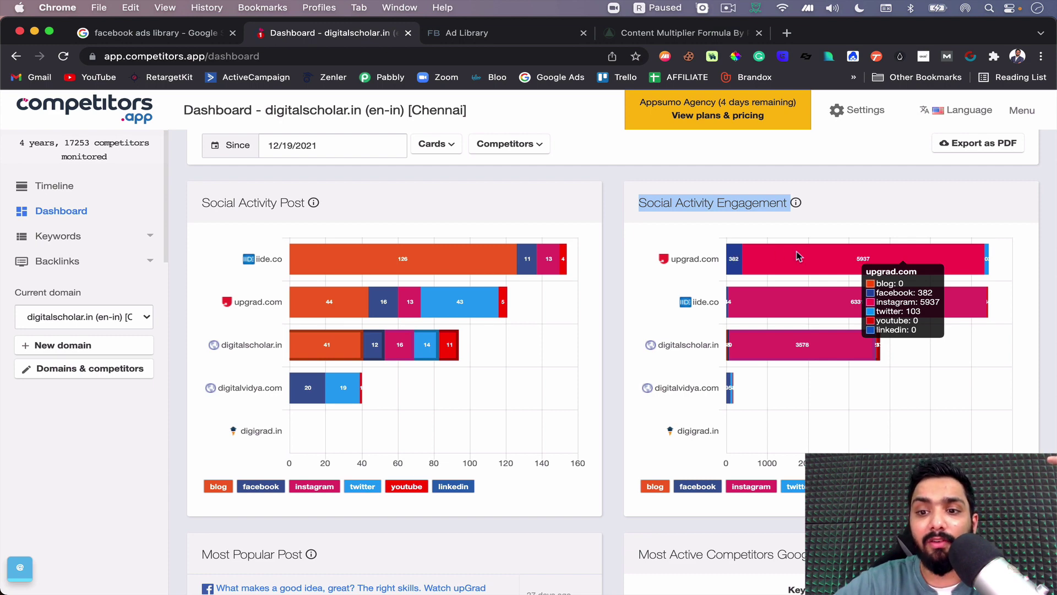
scroll(798, 258, "down", 1)
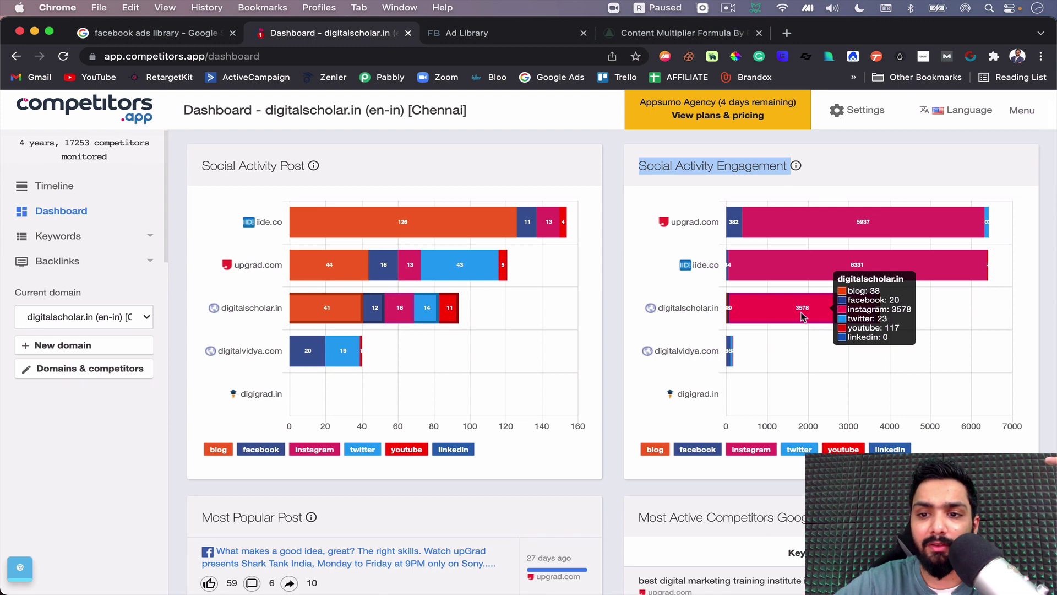
Scroll through the digitalscholar.in dashboard rankings, briefly highlighting and deselecting a heading.
scroll(738, 314, "down", 6)
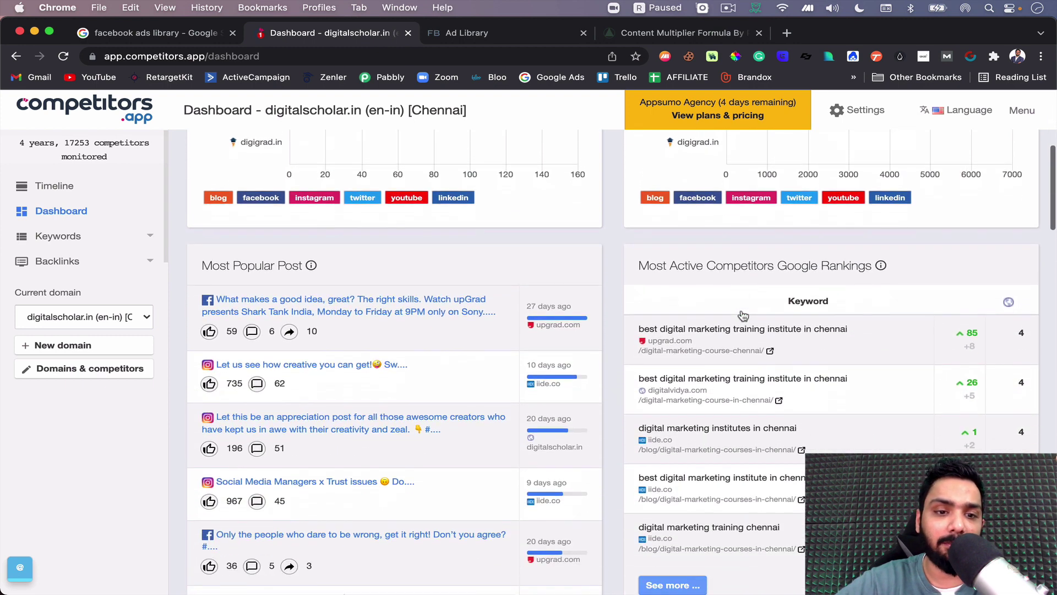
scroll(742, 315, "down", 2)
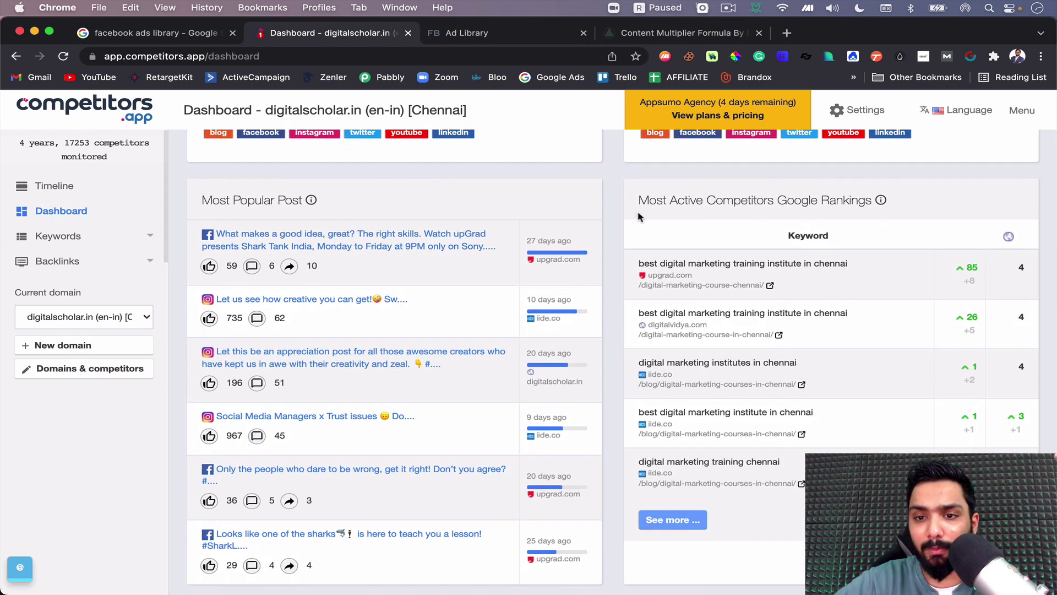
scroll(639, 216, "down", 1)
left_click_drag(638, 191, 819, 207)
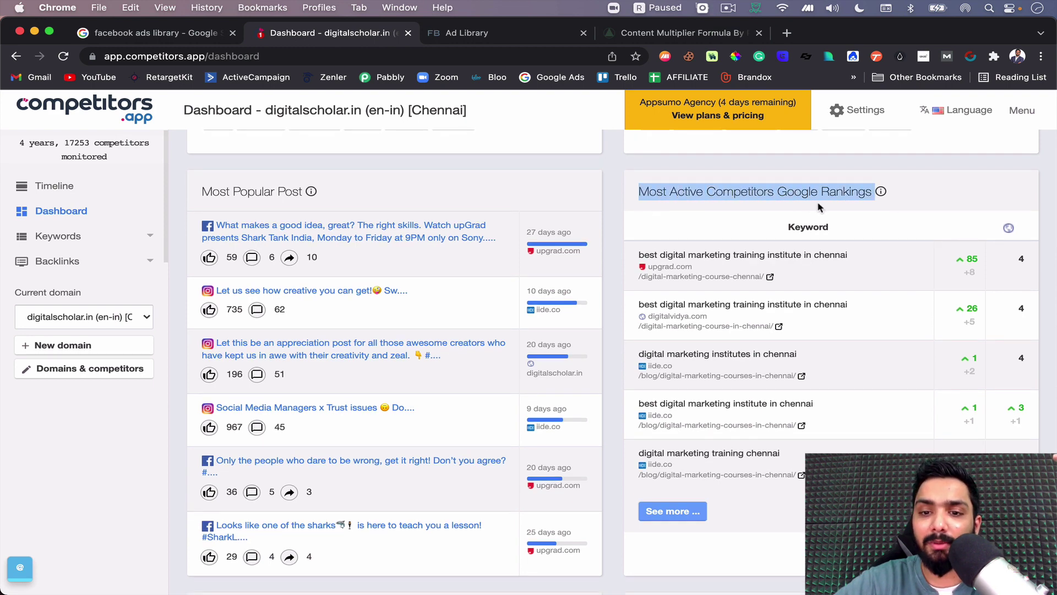
left_click(819, 206)
scroll(819, 207, "down", 8)
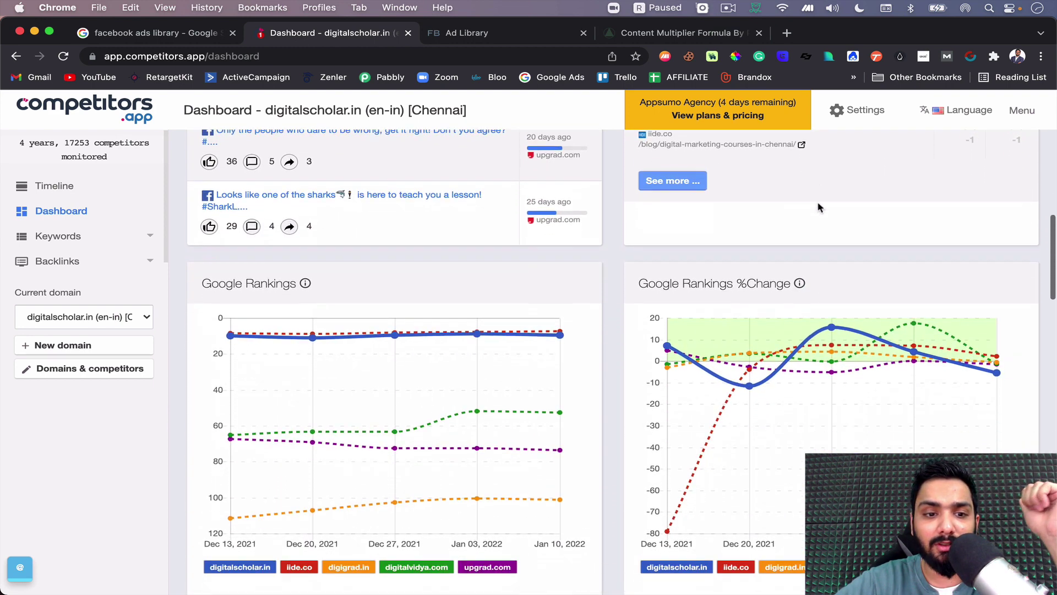
scroll(819, 206, "down", 2)
scroll(711, 251, "down", 5)
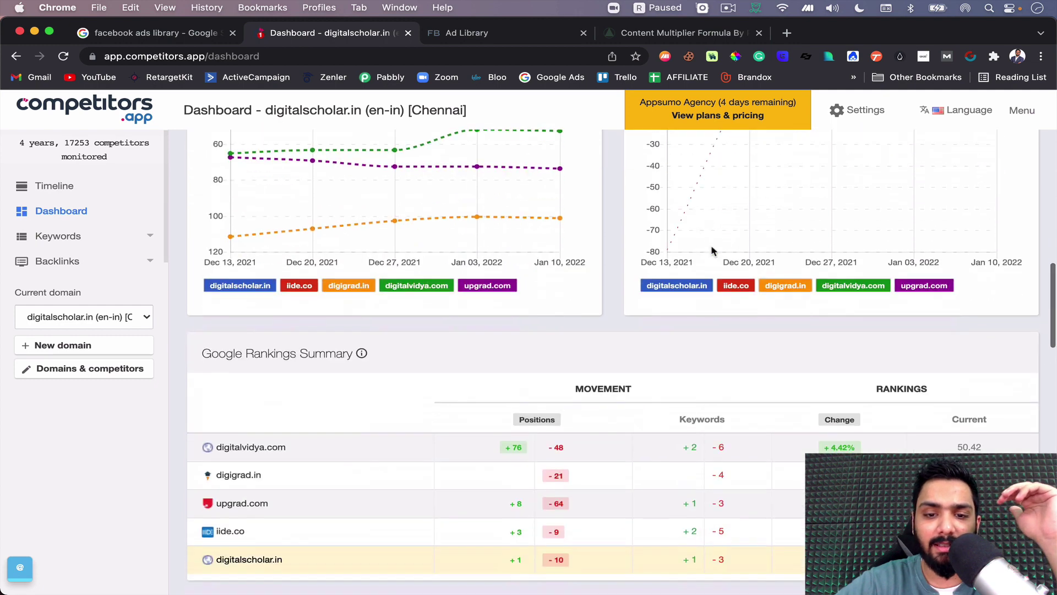
scroll(712, 251, "down", 10)
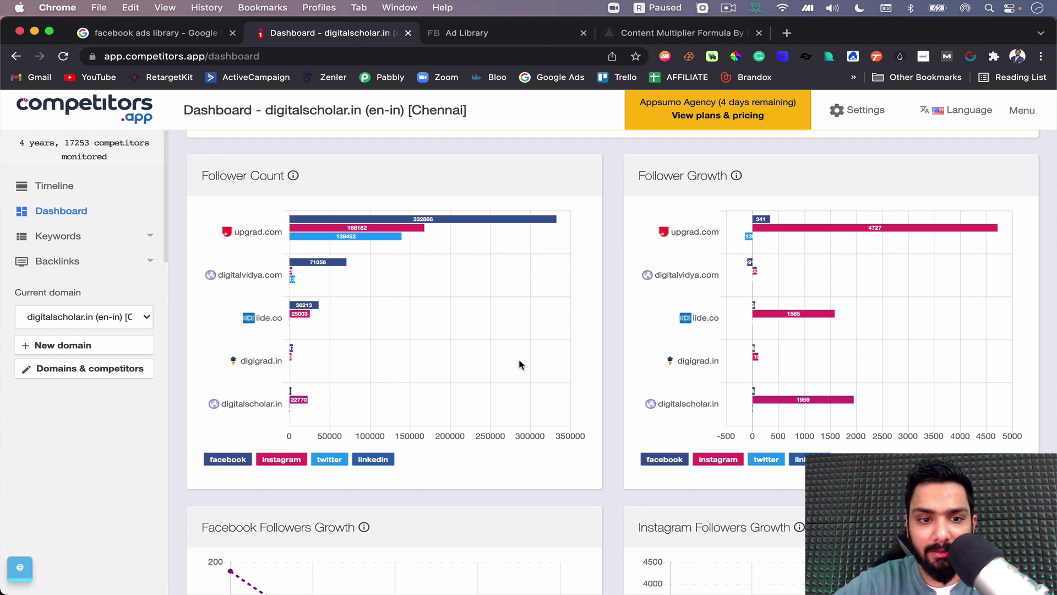
Review the follower and Alexa Traffic Ranking charts, then expand Backlinks in the sidebar.
mouse_move(303, 405)
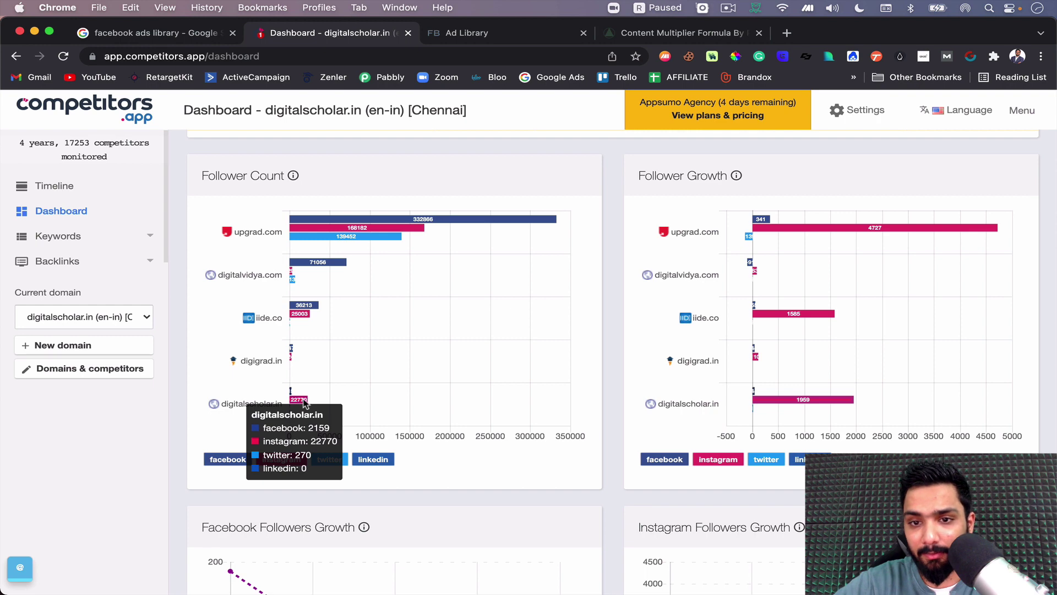
scroll(661, 358, "down", 2)
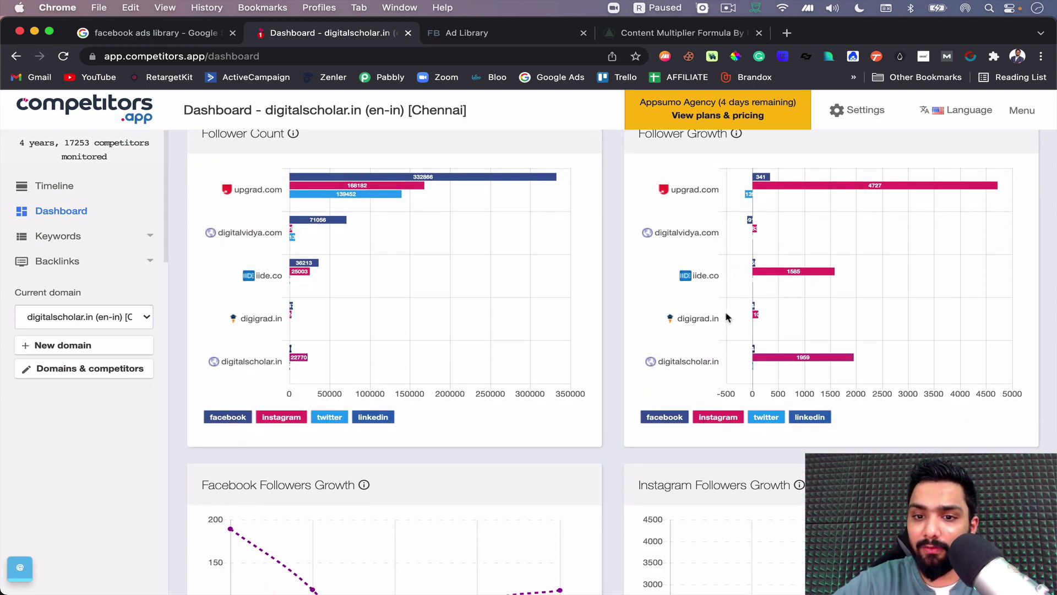
mouse_move(805, 360)
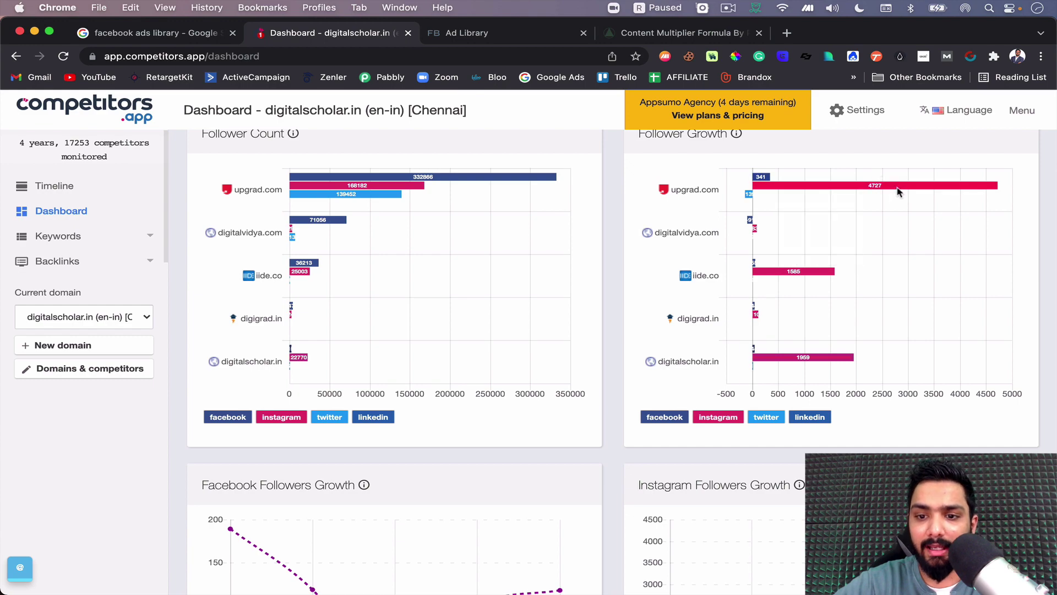
scroll(923, 380, "down", 3)
scroll(924, 380, "down", 10)
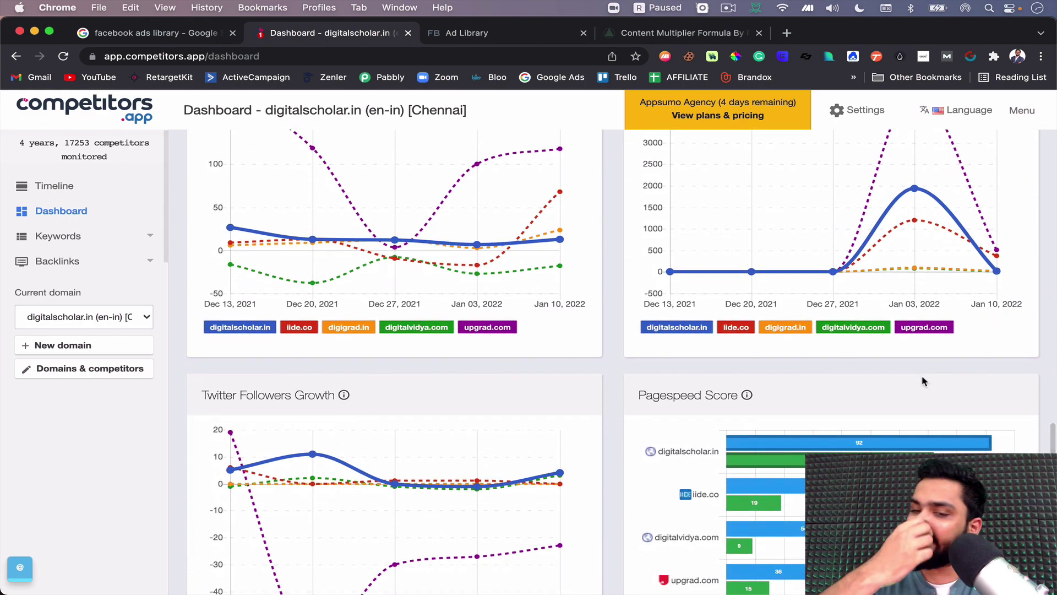
scroll(659, 419, "down", 15)
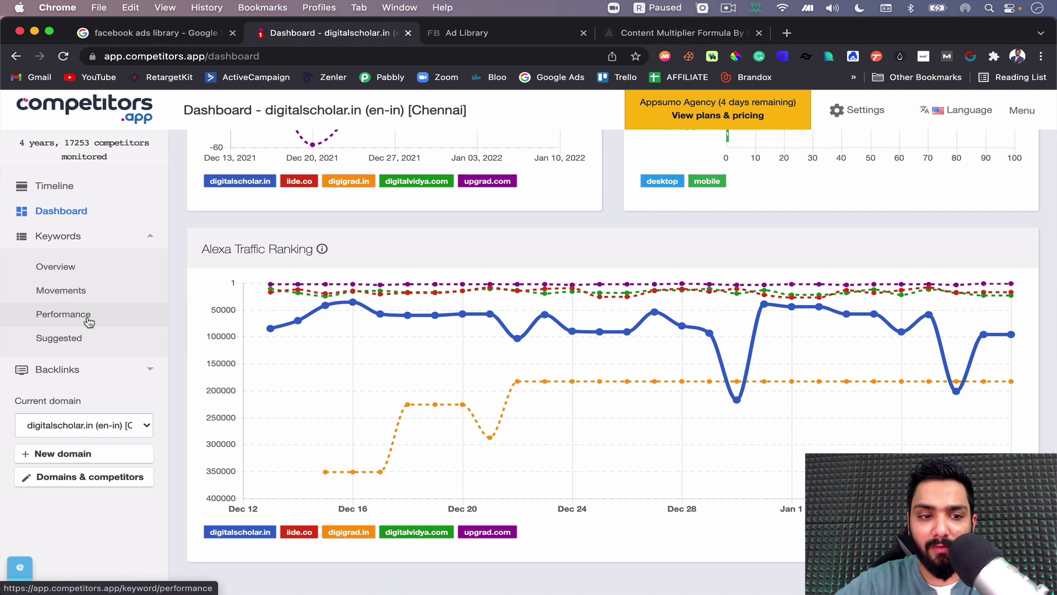
left_click(78, 370)
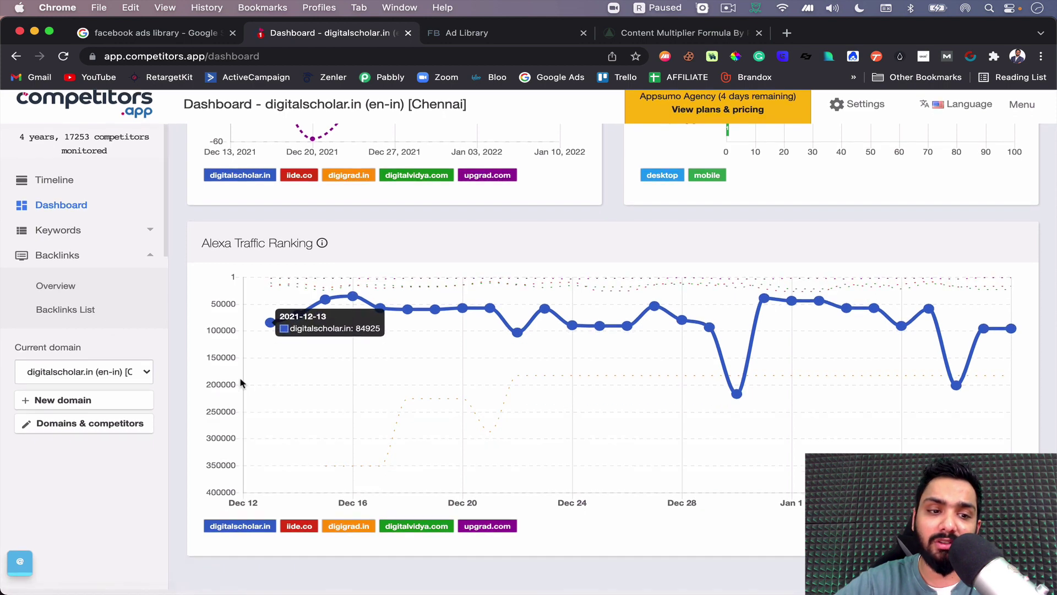
scroll(239, 345, "up", 4)
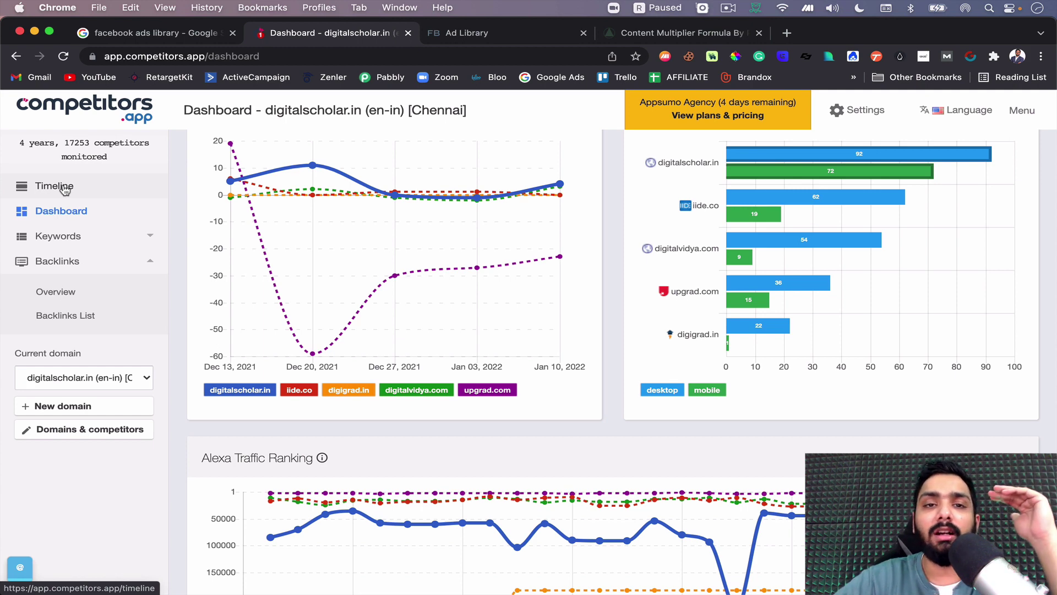
Open the Timeline, browse the iide.co email and website-change cards, then reload the page.
left_click(64, 189)
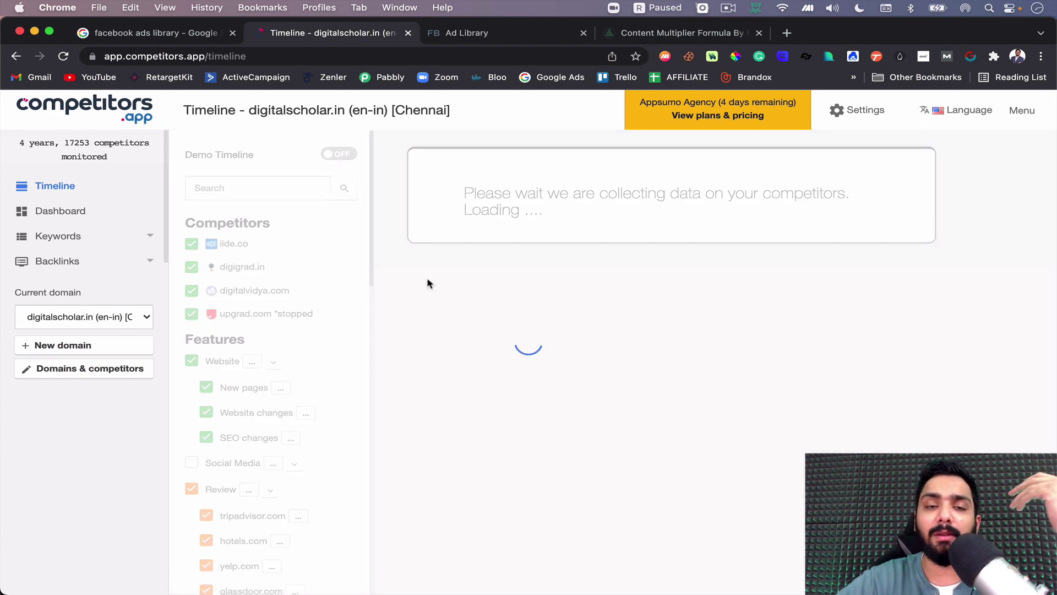
scroll(492, 344, "down", 5)
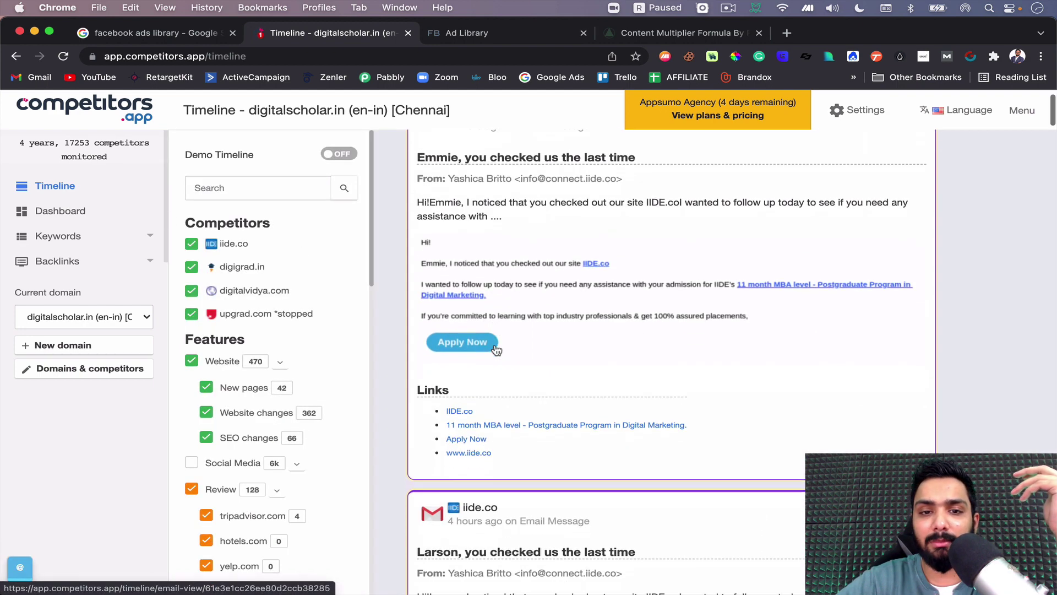
scroll(495, 349, "down", 10)
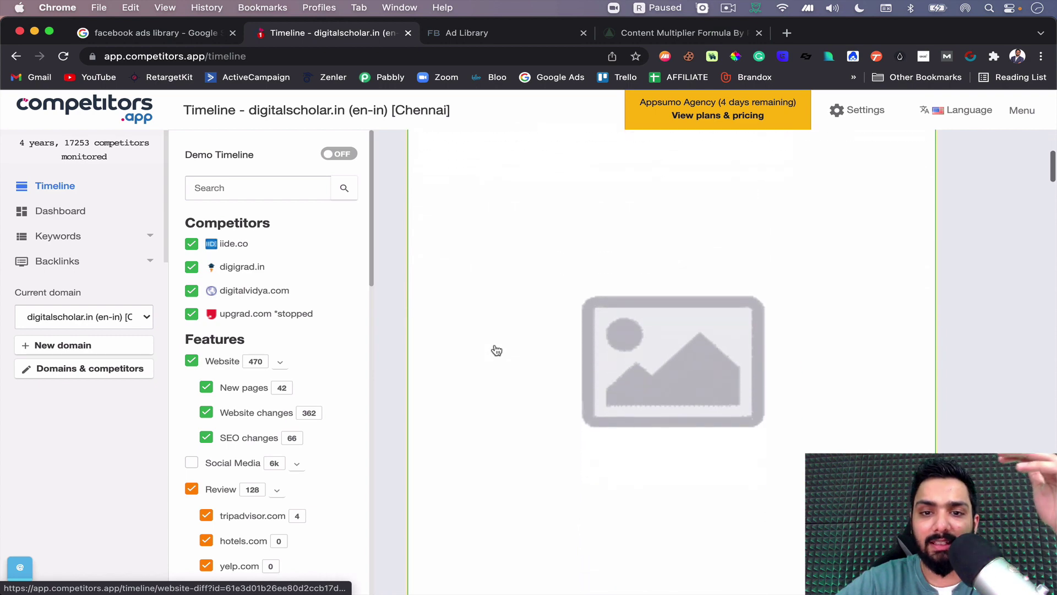
scroll(539, 254, "up", 3)
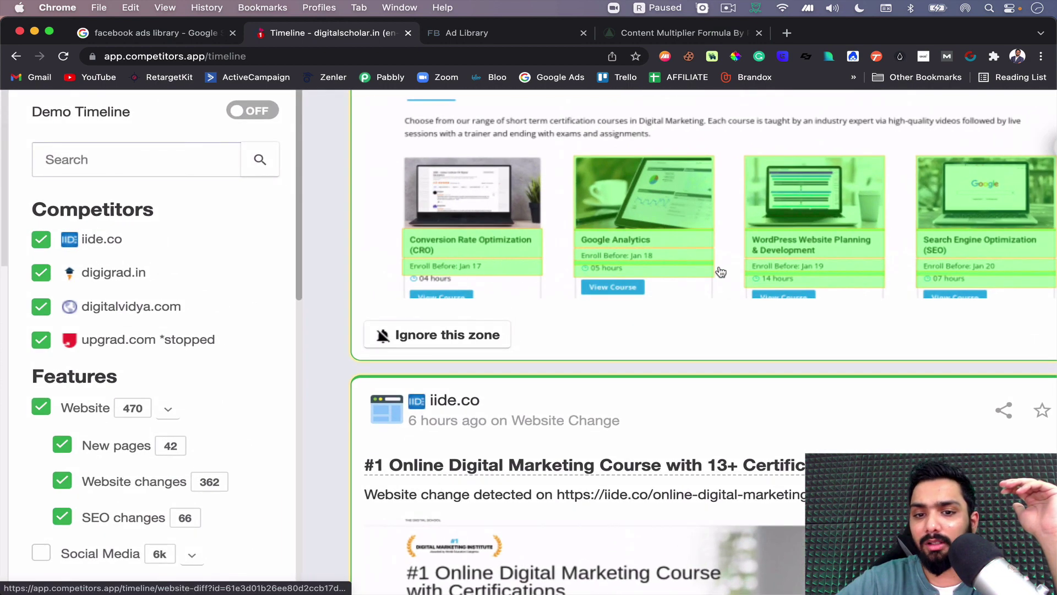
scroll(728, 276, "down", 3)
scroll(1015, 216, "up", 5)
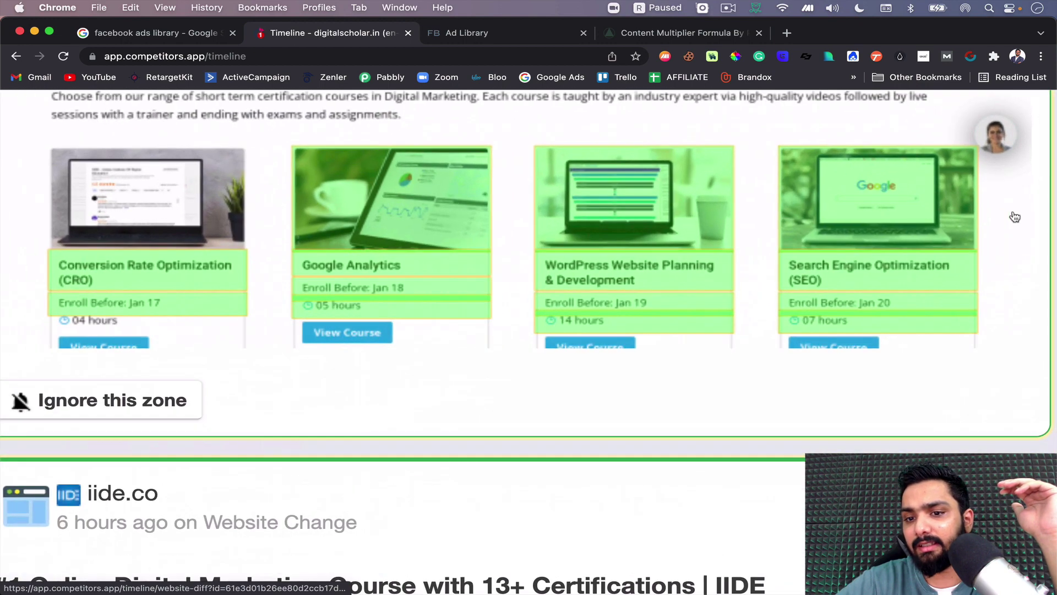
scroll(893, 269, "left", 5)
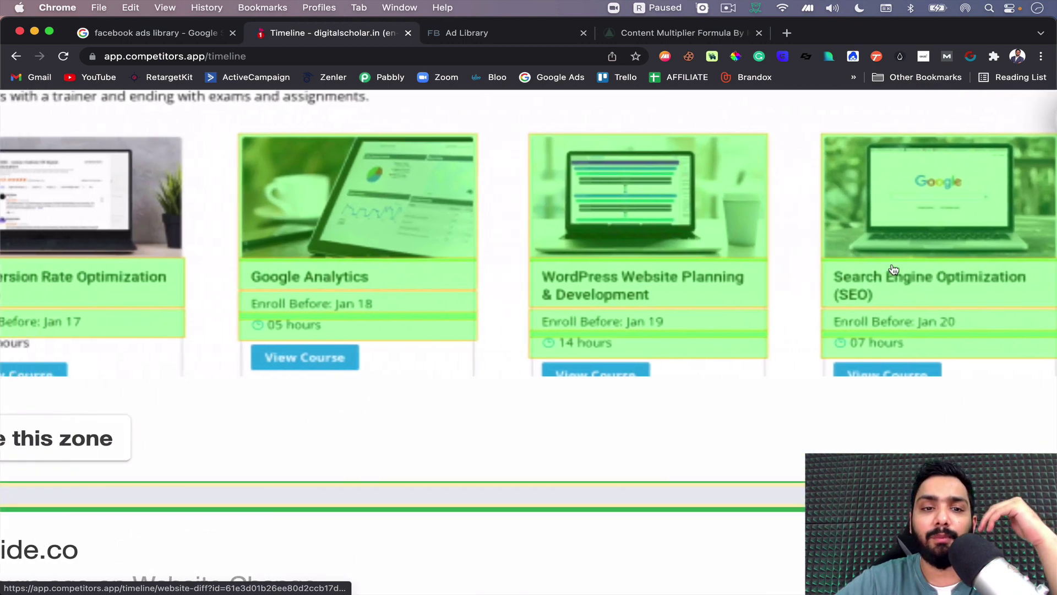
scroll(893, 269, "down", 5)
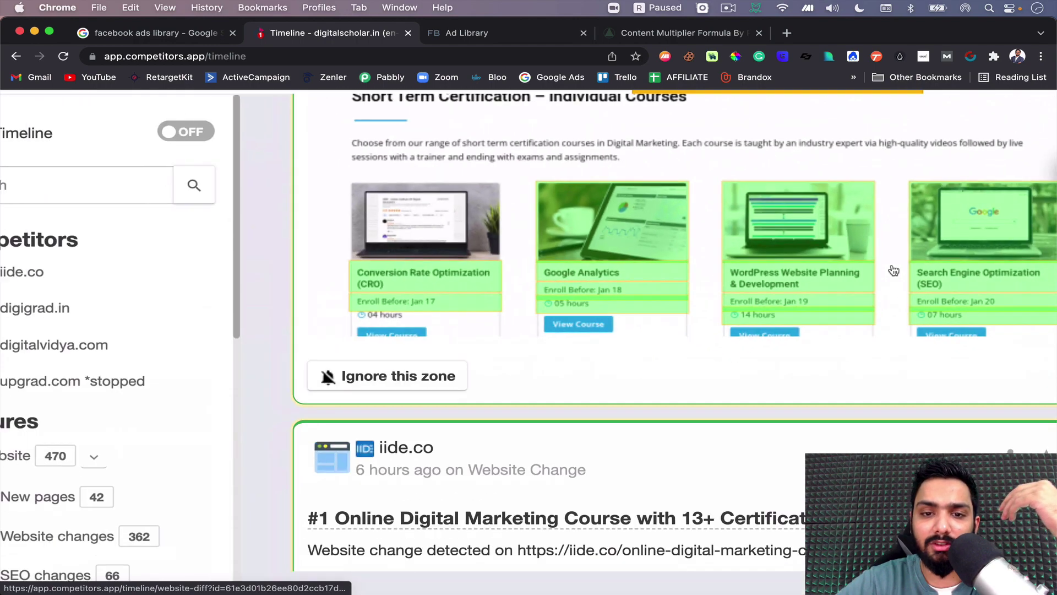
scroll(894, 269, "down", 8)
scroll(894, 269, "down", 15)
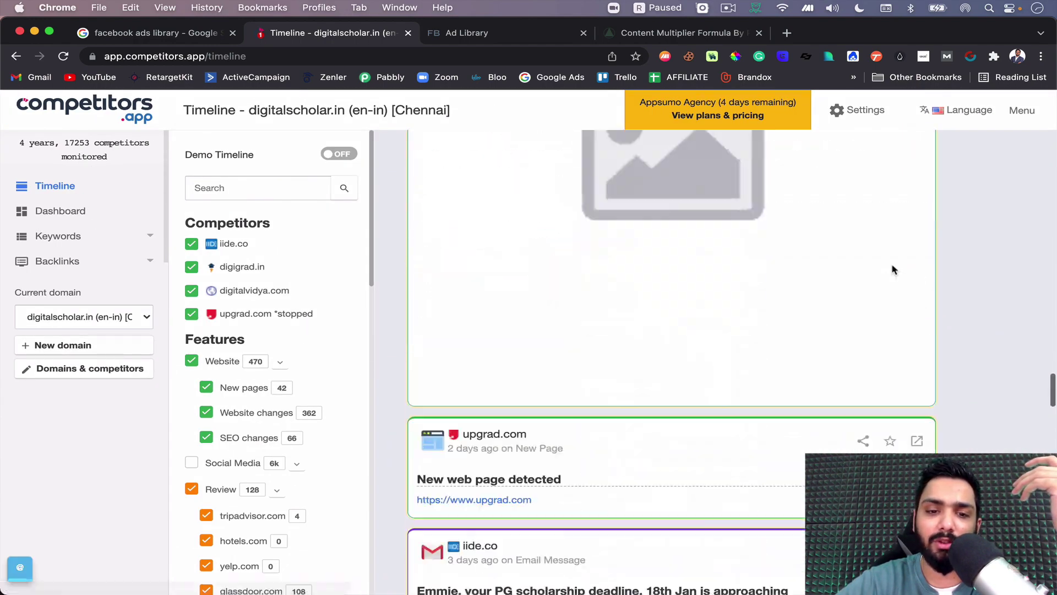
scroll(893, 262, "up", 15)
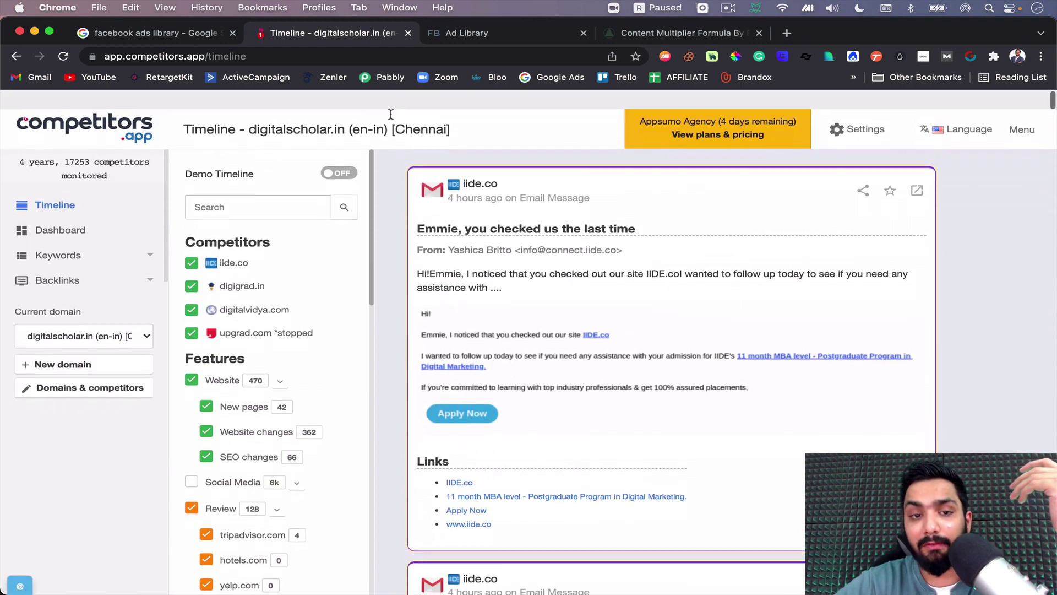
left_click(108, 112)
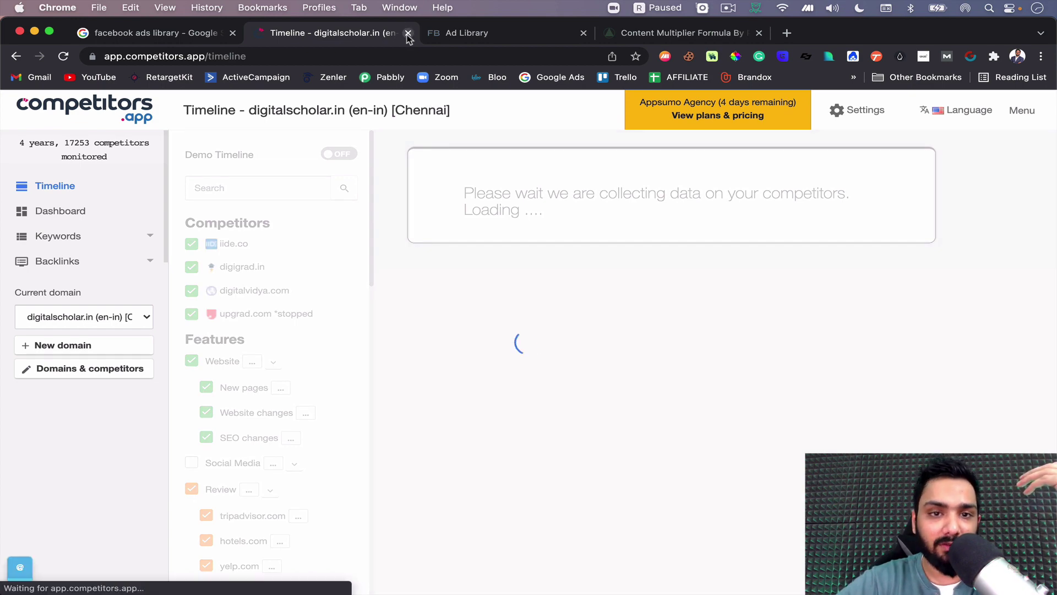
Close the competitors.app Timeline tab to return to the advertiser's January 2022 Facebook Ad Library results.
left_click(408, 33)
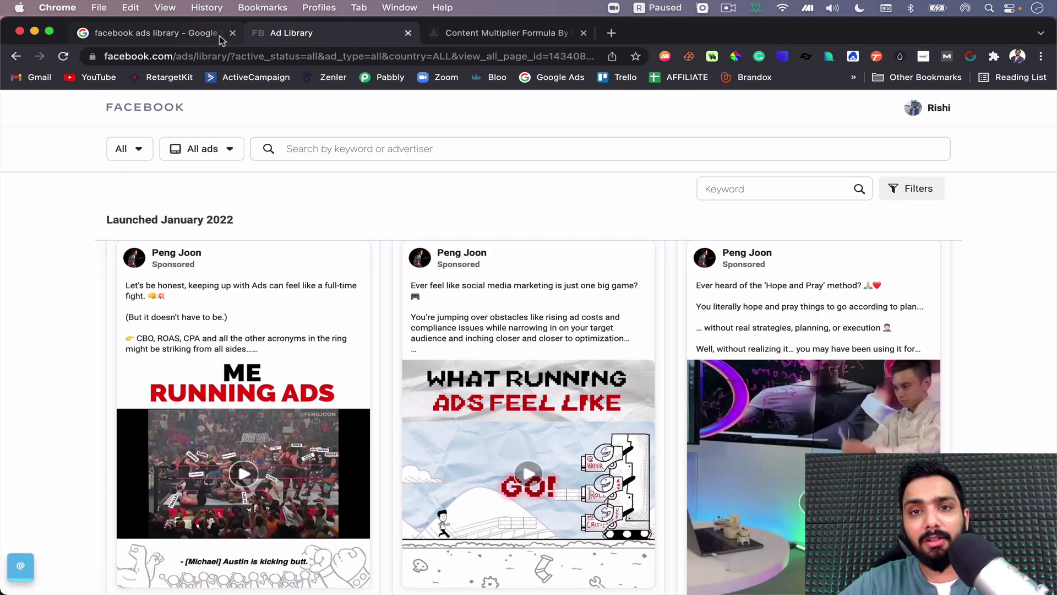